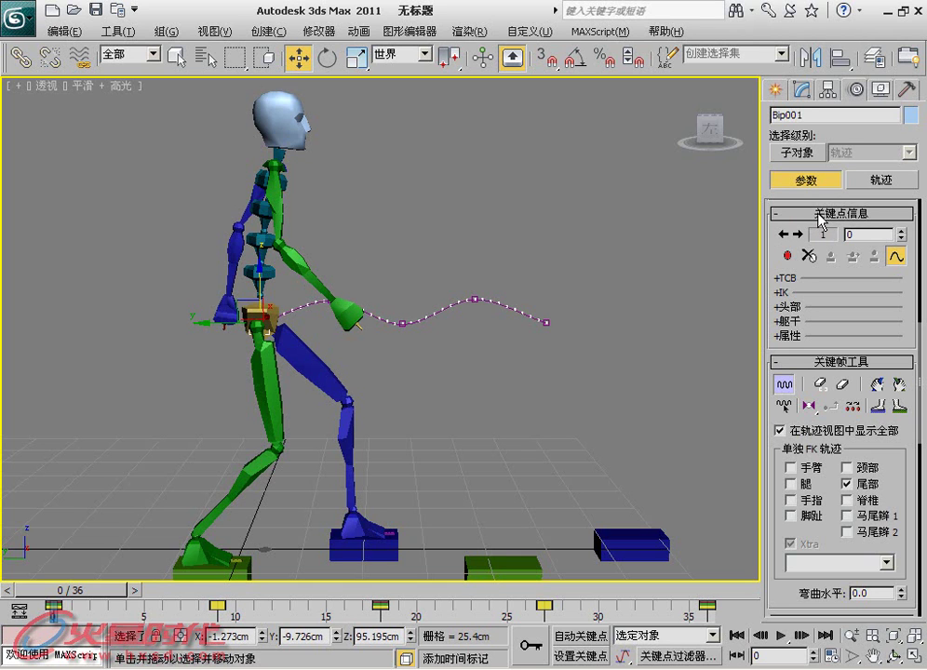
Show the pelvis key's TCB settings and move to frame 9, the second key.
left_click(778, 278)
scroll(785, 291, "up", 1)
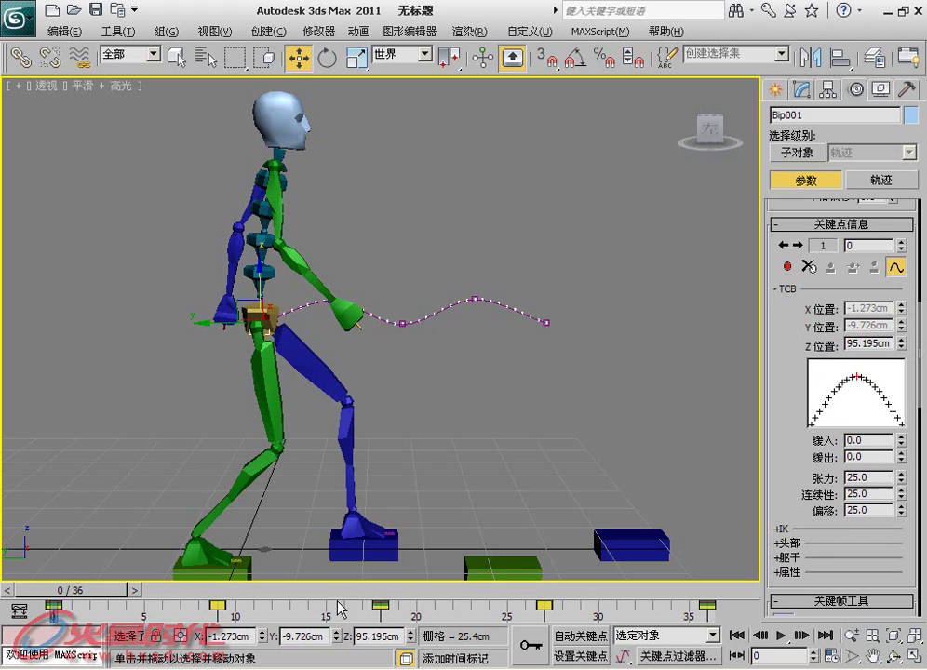
left_click_drag(84, 591, 249, 591)
key("w")
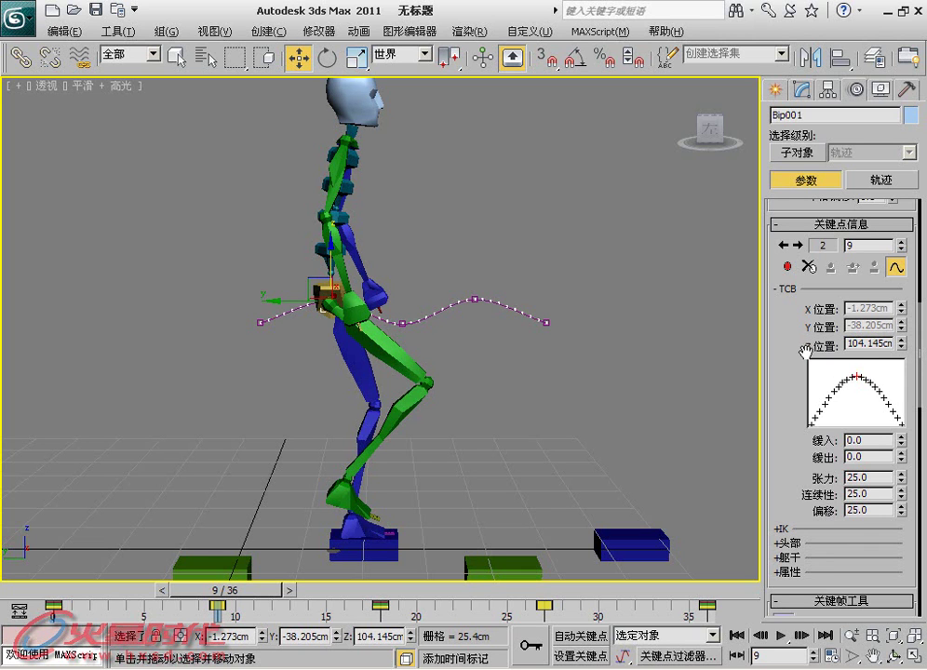
mouse_move(903, 346)
left_mouse_down()
mouse_move(900, 334)
mouse_move(909, 363)
left_mouse_up()
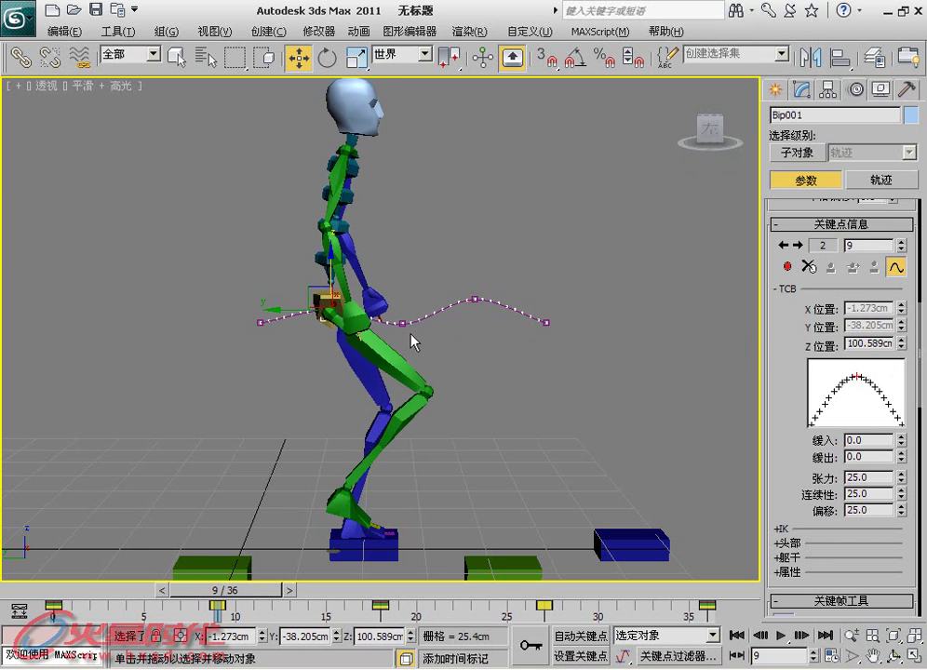
key("ctrl+z")
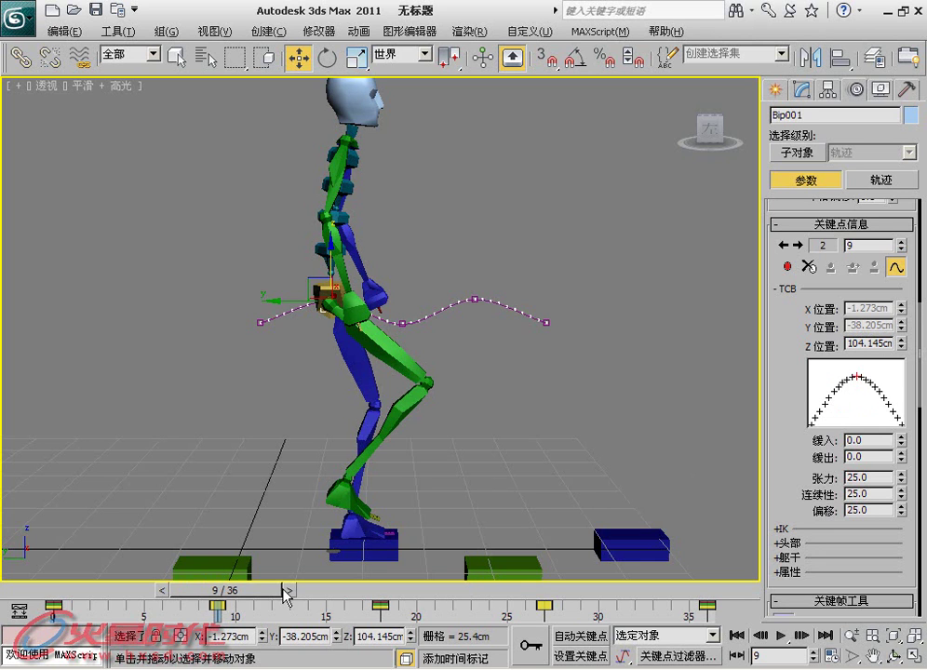
Set Ease To on the frame-9 pelvis key to about 21.8, leaving ease out at 0.
mouse_move(273, 599)
left_mouse_down()
mouse_move(238, 598)
mouse_move(265, 600)
left_mouse_up()
left_click_drag(905, 443, 900, 436)
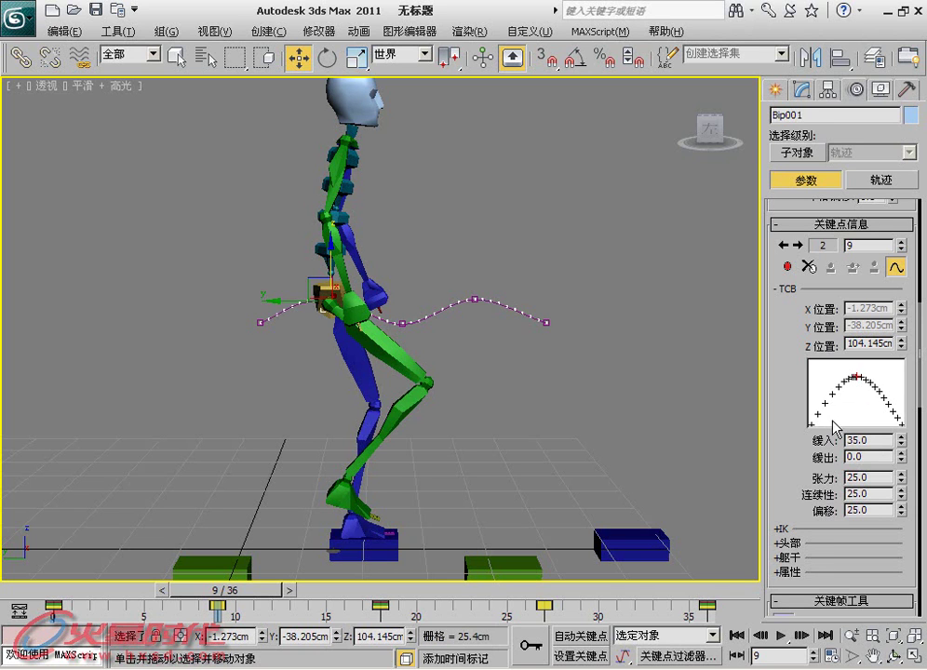
left_click_drag(902, 444, 857, 392)
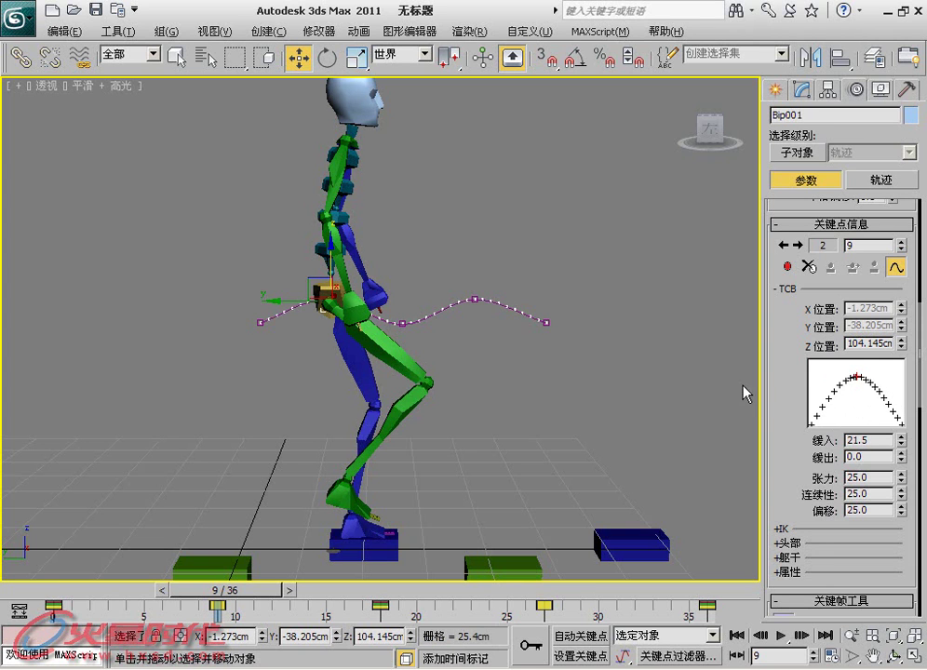
scroll(129, 328, "up", 5)
mouse_move(128, 327)
middle_mouse_down("alt")
mouse_move(232, 351)
mouse_move(389, 354)
middle_mouse_up("alt")
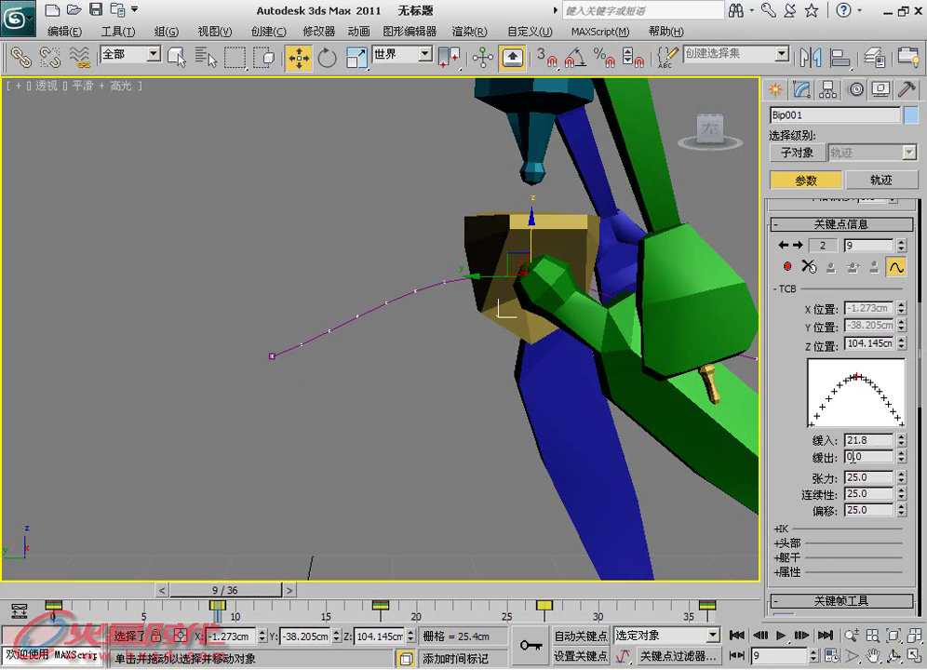
Try an ease in of 35.4 and an ease out around 17.5 on the pelvis key.
left_click_drag(901, 445, 902, 424)
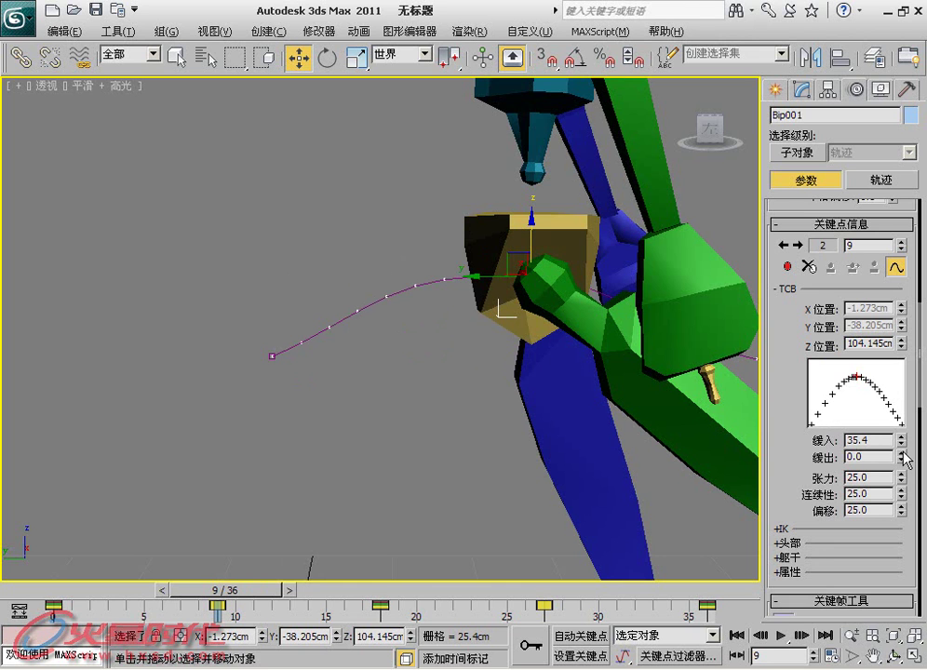
mouse_move(604, 437)
middle_mouse_down("alt")
mouse_move(523, 435)
mouse_move(503, 366)
middle_mouse_up("alt")
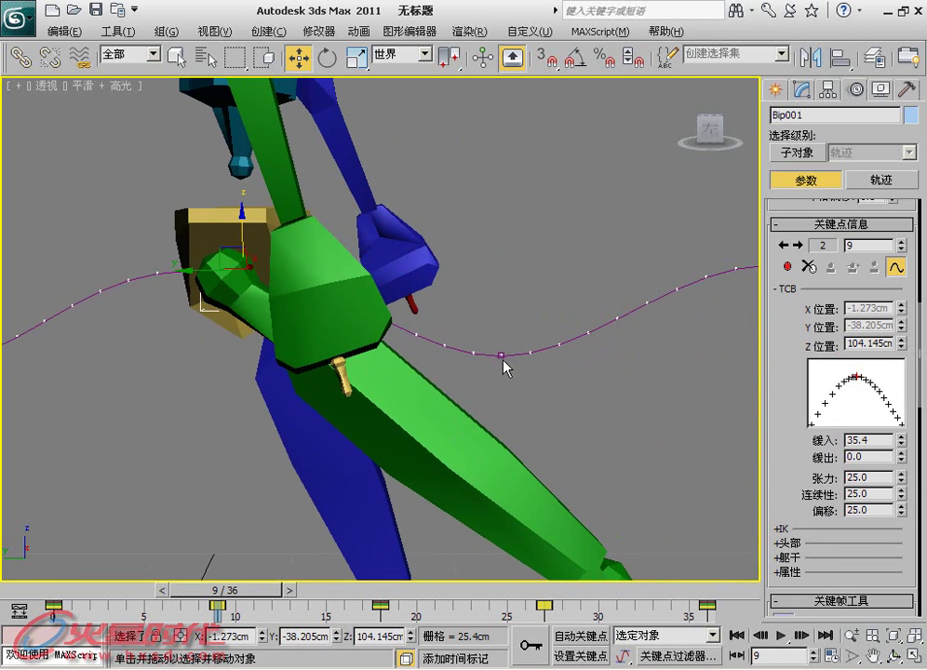
mouse_move(257, 591)
left_mouse_down()
mouse_move(425, 594)
mouse_move(233, 594)
left_mouse_up()
key("w")
left_click_drag(901, 454, 903, 298)
middle_click_drag(521, 363, 409, 379, "alt")
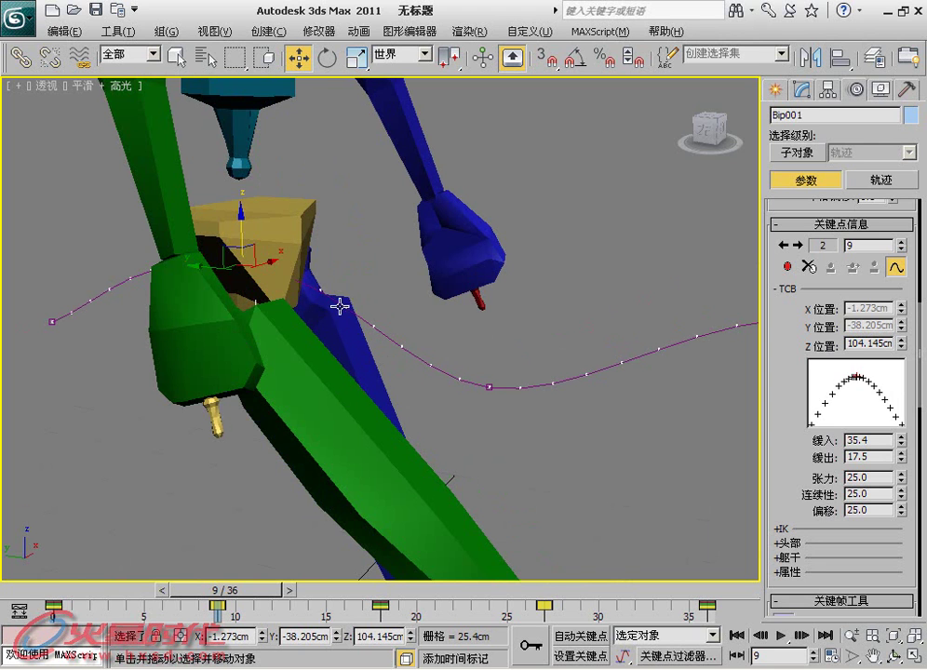
left_click_drag(901, 457, 904, 514)
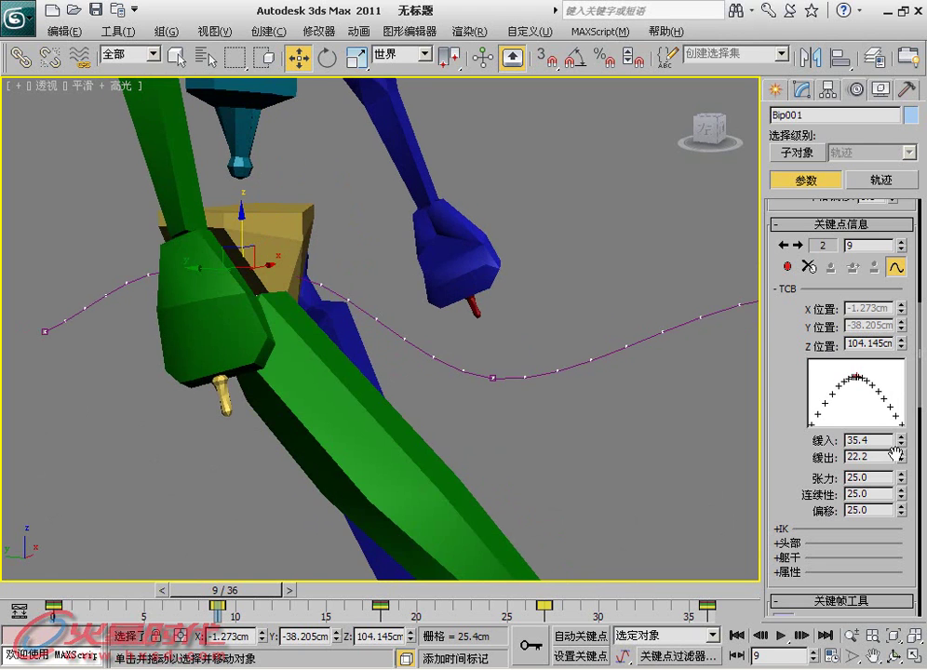
Reset the pelvis key's ease in and ease out to 0.
right_click(901, 440)
right_click(901, 457)
middle_click_drag(282, 367, 291, 363, "alt")
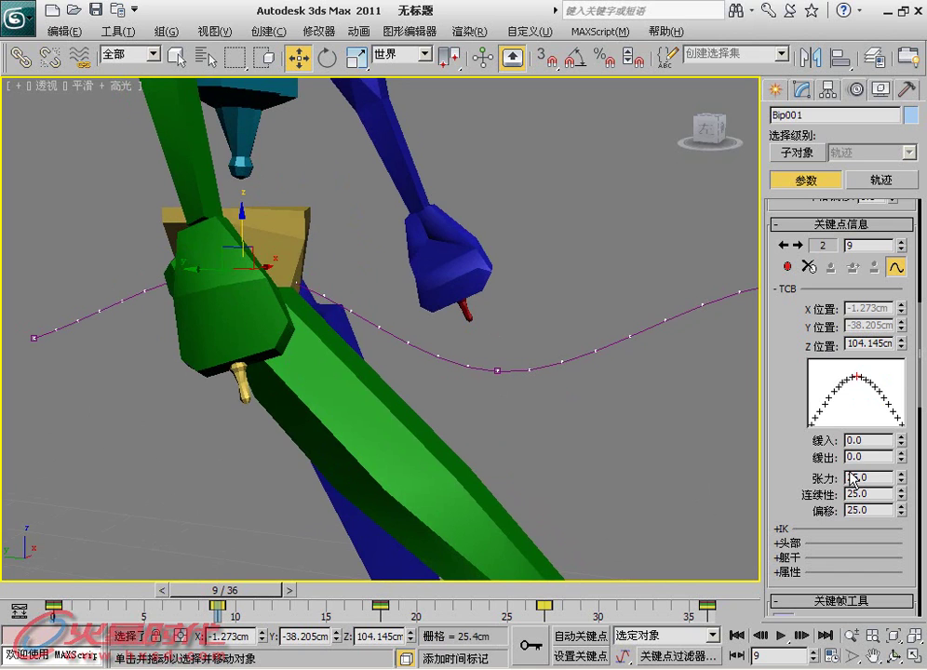
Raise the pelvis key's tension to 50 and preview the motion around frames 17–18.
middle_click_drag(526, 435, 533, 427, "alt")
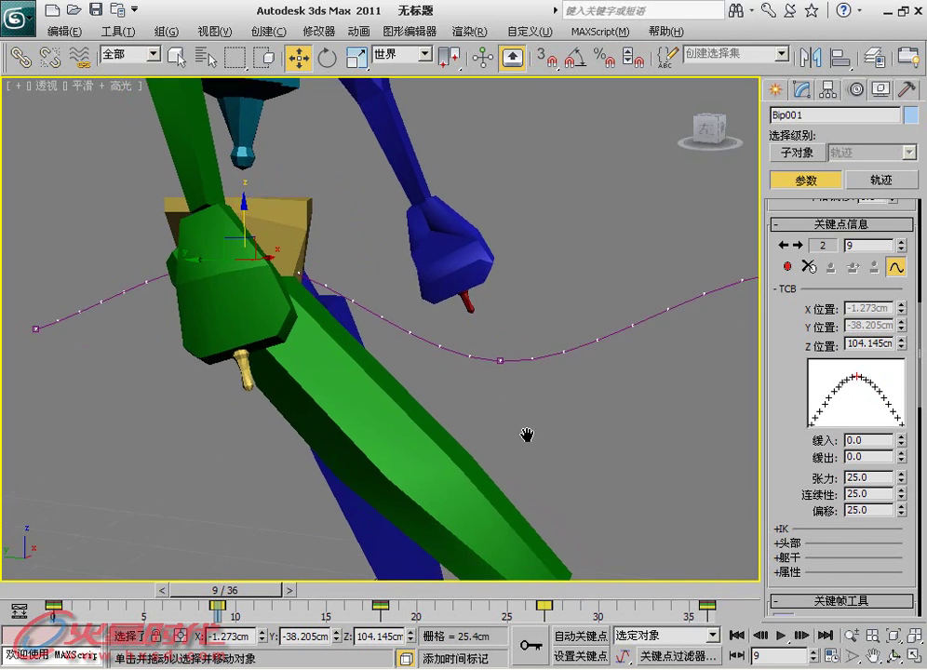
left_click_drag(900, 477, 892, 70)
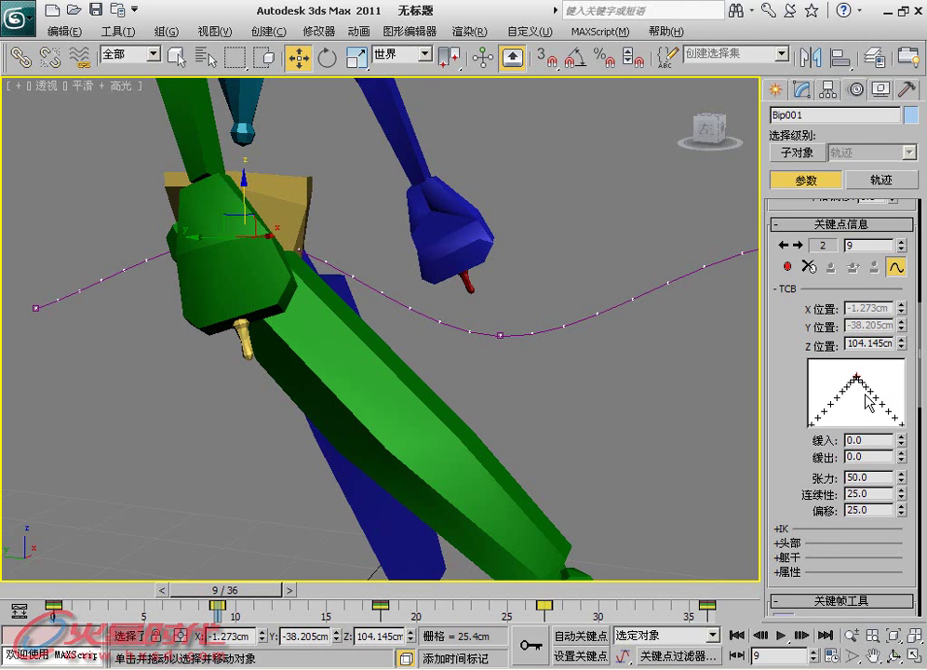
left_click_drag(273, 587, 414, 600)
key("w")
mouse_move(258, 373)
middle_mouse_down("alt")
mouse_move(269, 355)
mouse_move(214, 246)
middle_mouse_up("alt")
Return to frame 9 and display the viewport in wireframe.
mouse_move(407, 600)
left_mouse_down()
mouse_move(238, 600)
mouse_move(256, 600)
left_mouse_up()
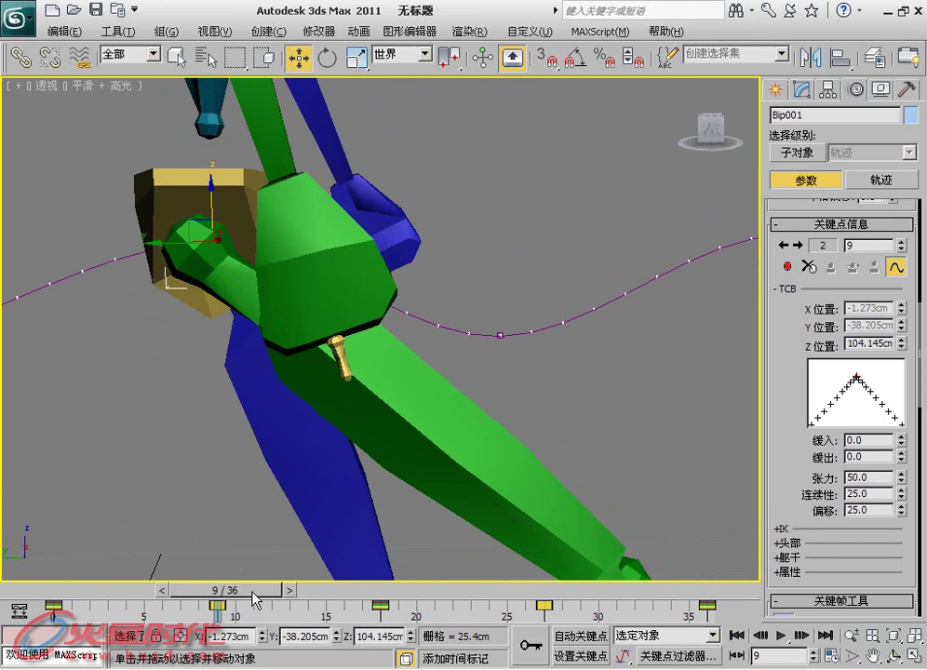
key("F3")
middle_click_drag(233, 377, 412, 346, "alt")
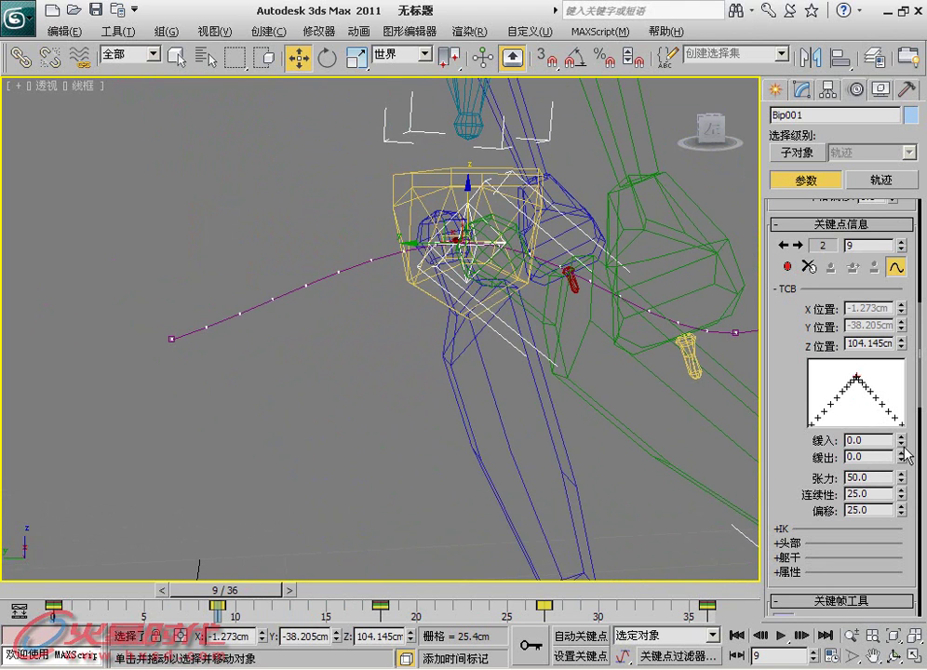
Lower the pelvis key's tension to 13.2 and raise its continuity to 50, then preview.
left_click_drag(903, 481, 903, 521)
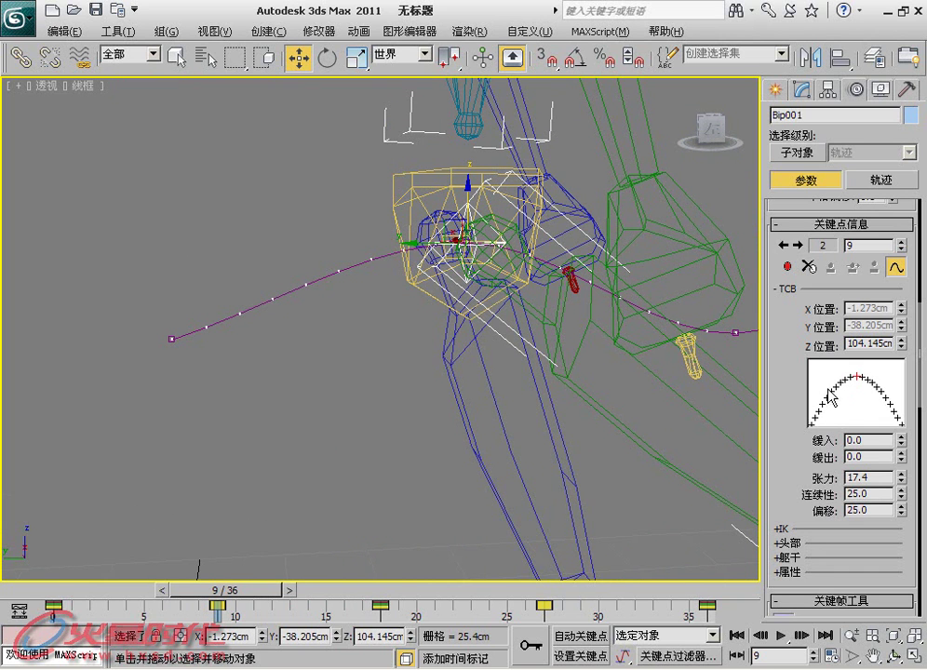
left_click_drag(902, 481, 902, 507)
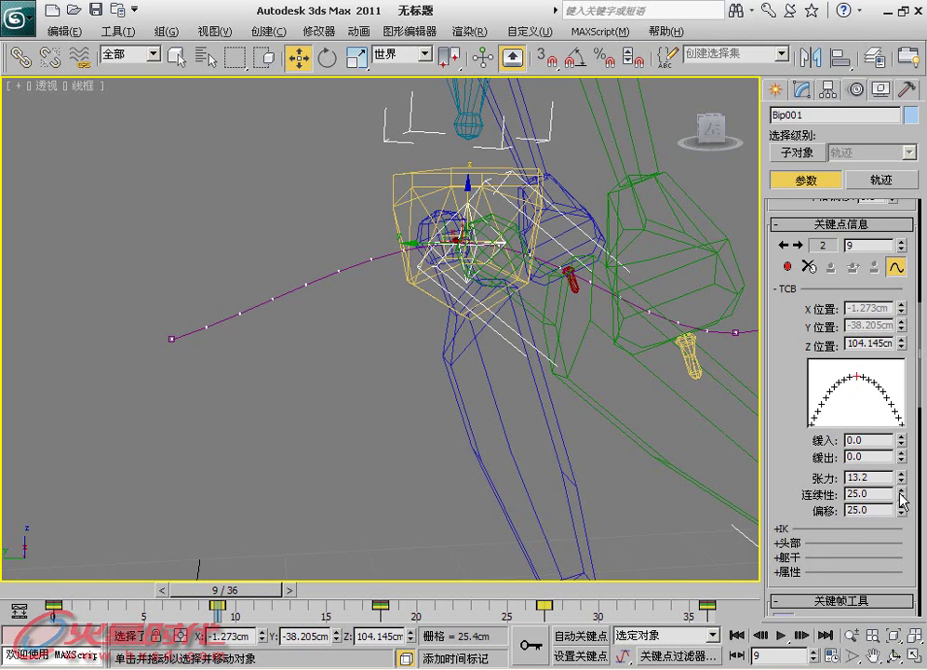
left_click_drag(900, 494, 899, 456)
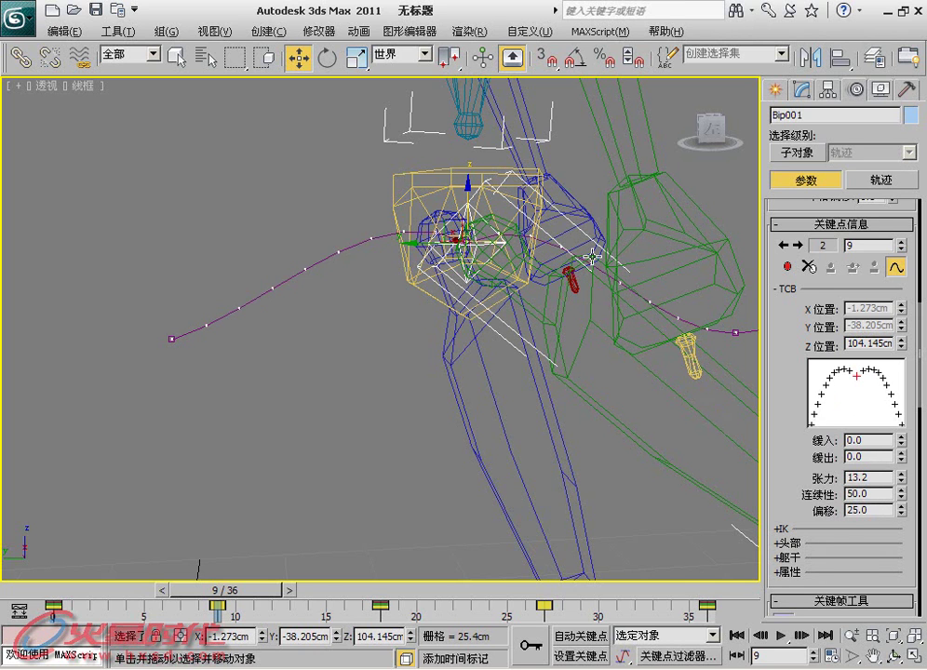
mouse_move(267, 598)
left_mouse_down()
mouse_move(115, 605)
mouse_move(415, 607)
mouse_move(270, 618)
left_mouse_up()
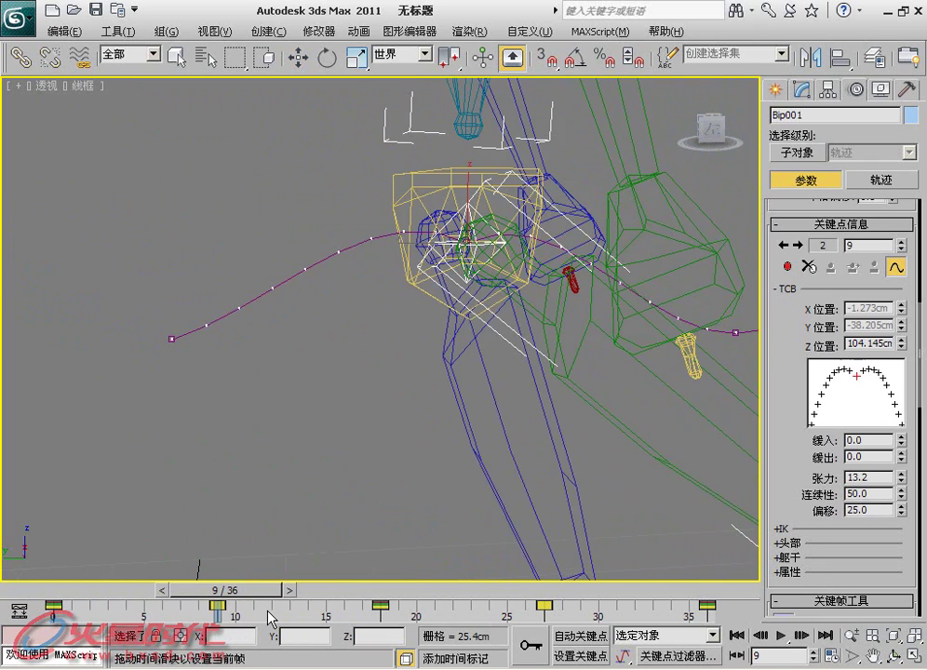
Drop the frame-9 key's continuity to 0, then bring it back to about 25.
key("w")
left_click_drag(900, 503, 900, 558)
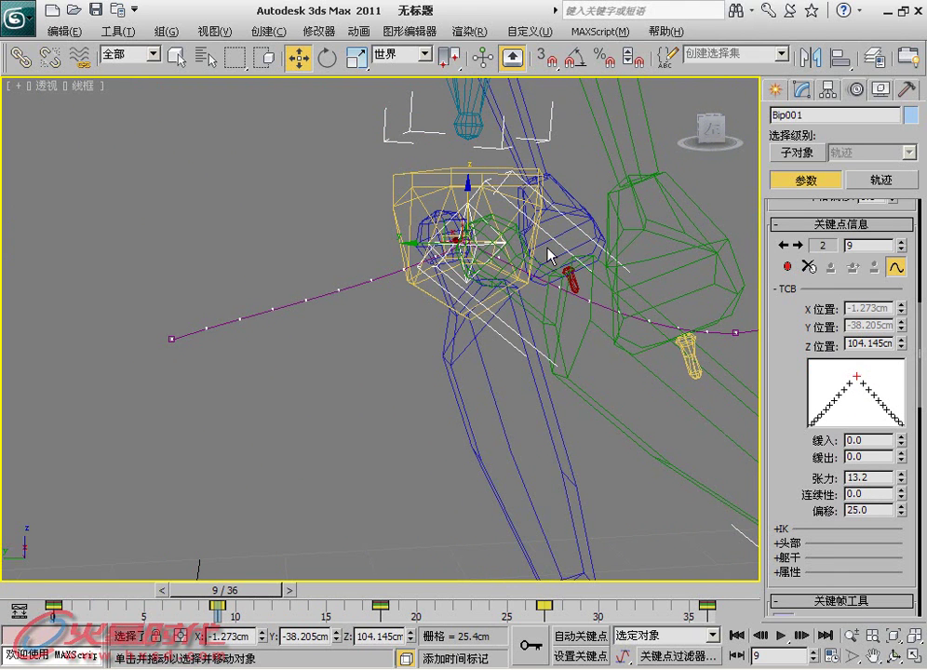
mouse_move(275, 586)
left_mouse_down()
mouse_move(257, 587)
mouse_move(275, 586)
left_mouse_up()
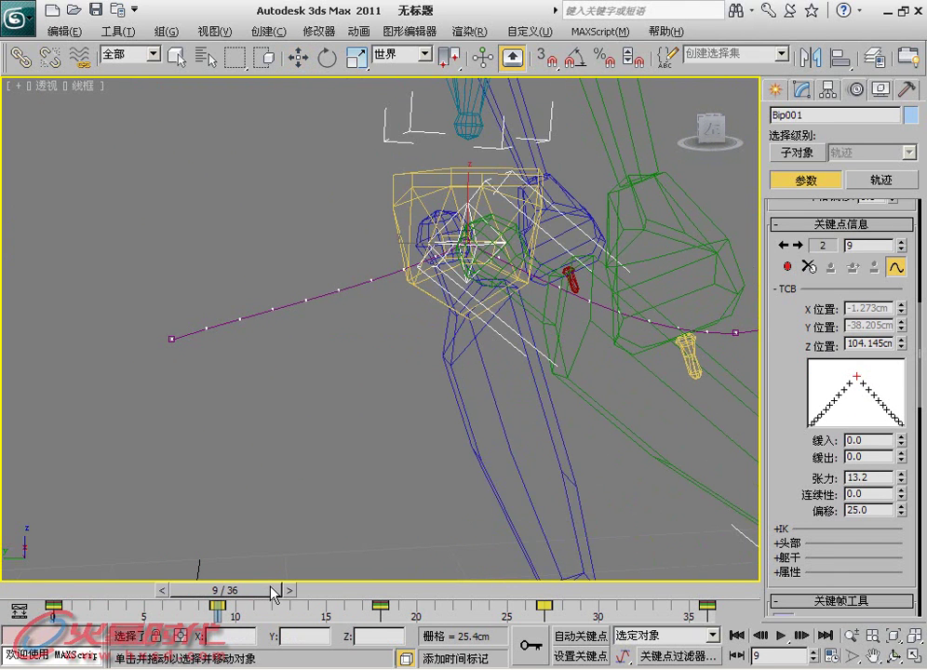
left_click_drag(901, 495, 905, 290)
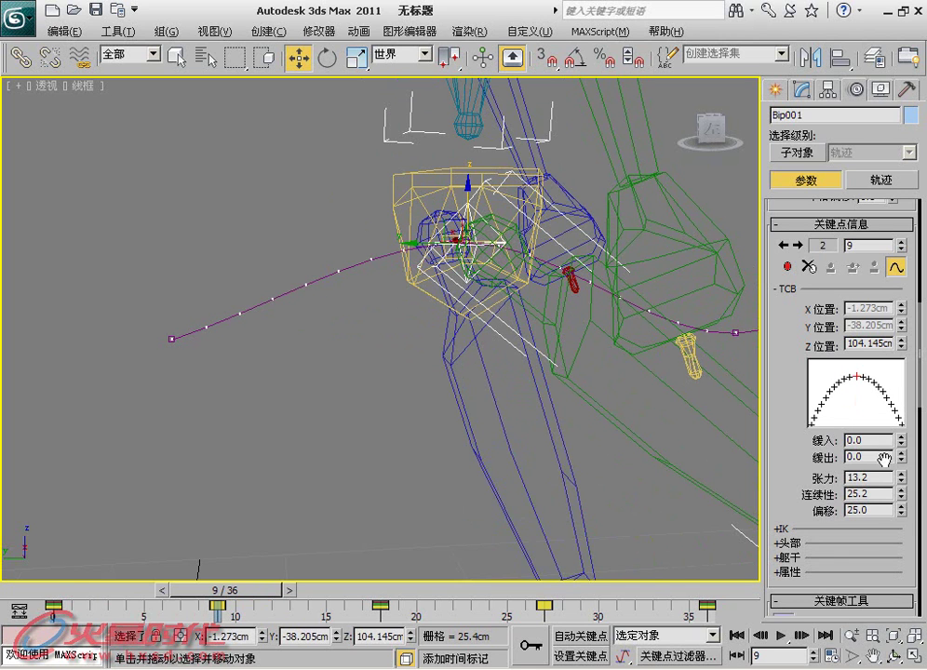
Raise the frame-9 key's Bias to 50 and return to frame 9.
left_click_drag(903, 518, 903, 499)
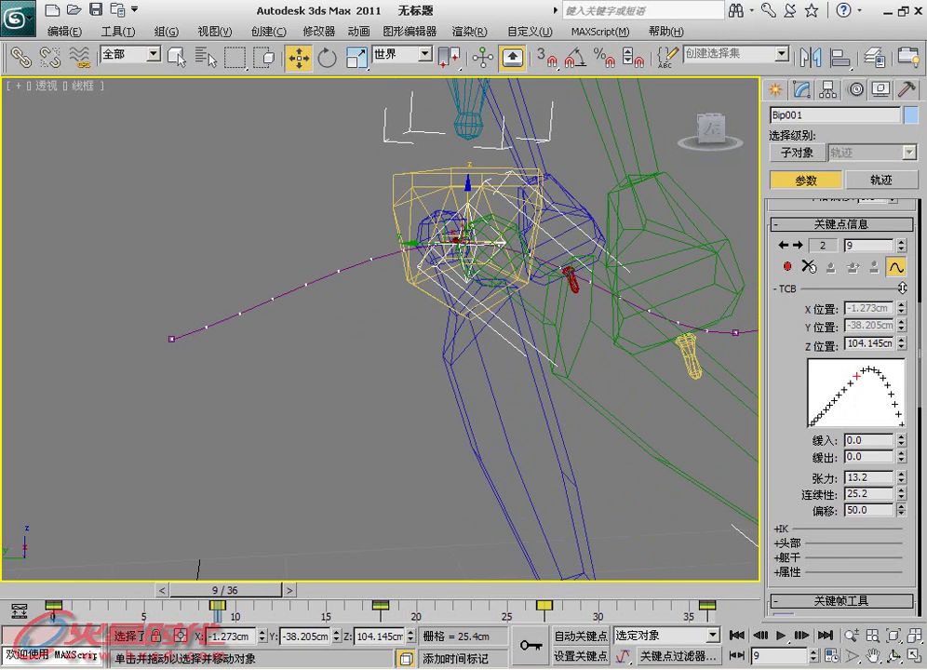
left_click_drag(273, 590, 182, 595)
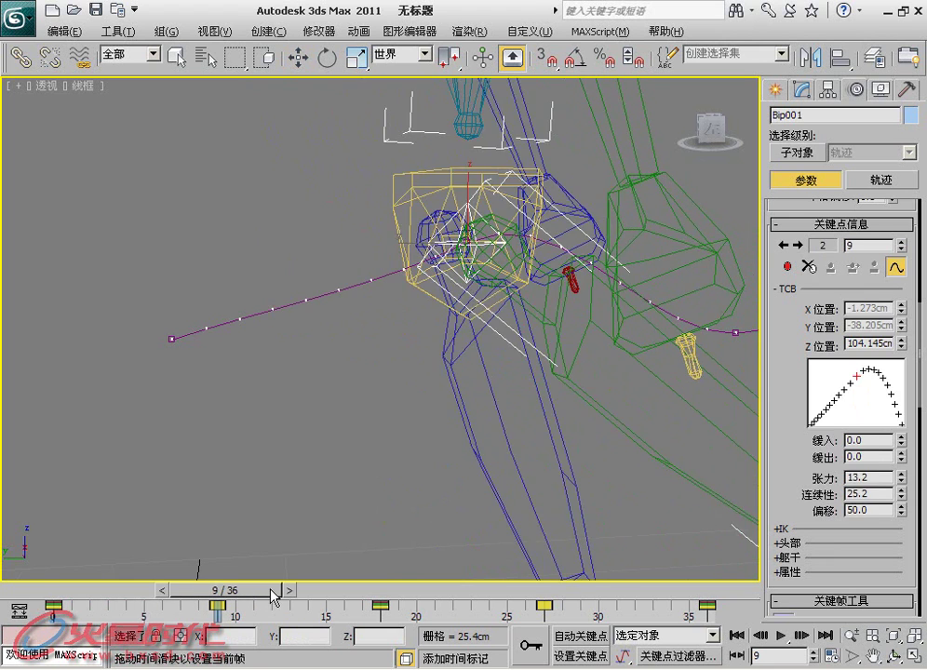
key("w")
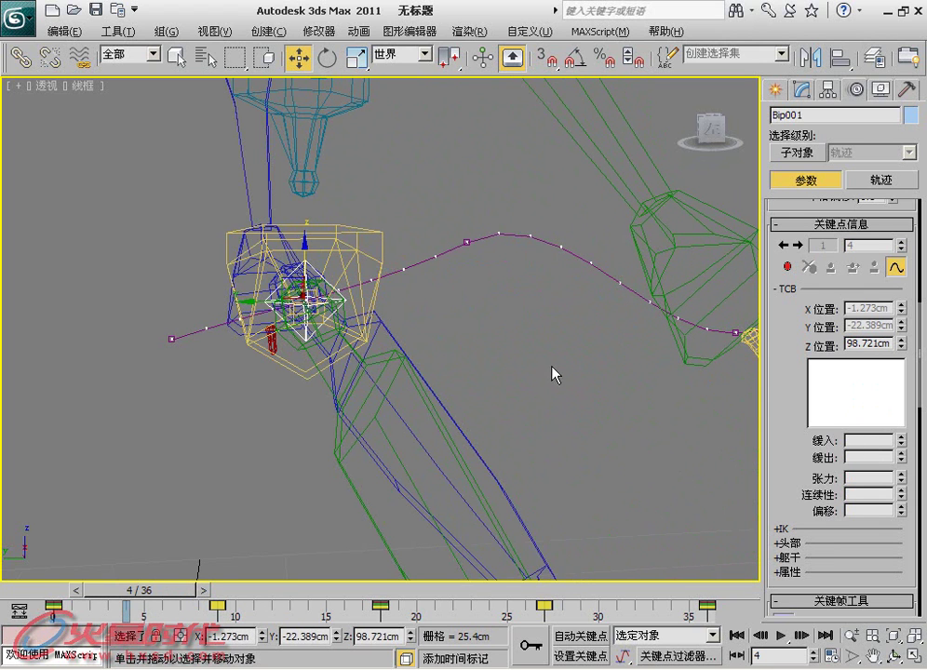
left_click_drag(159, 590, 249, 596)
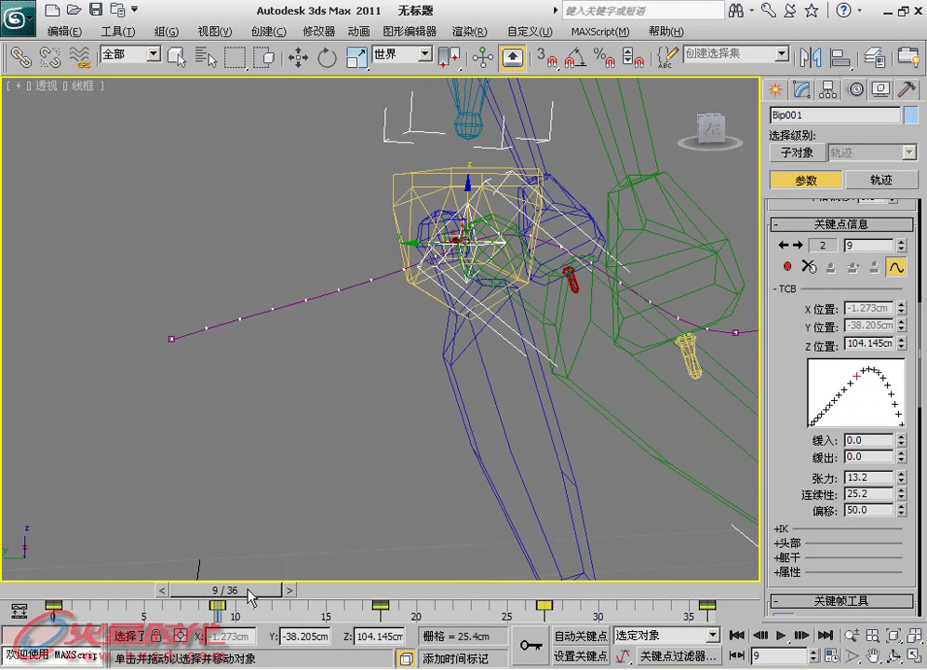
Enter 25 as the frame-9 key's Bias and preview the motion from frame 1.
left_click_drag(903, 515, 885, 9)
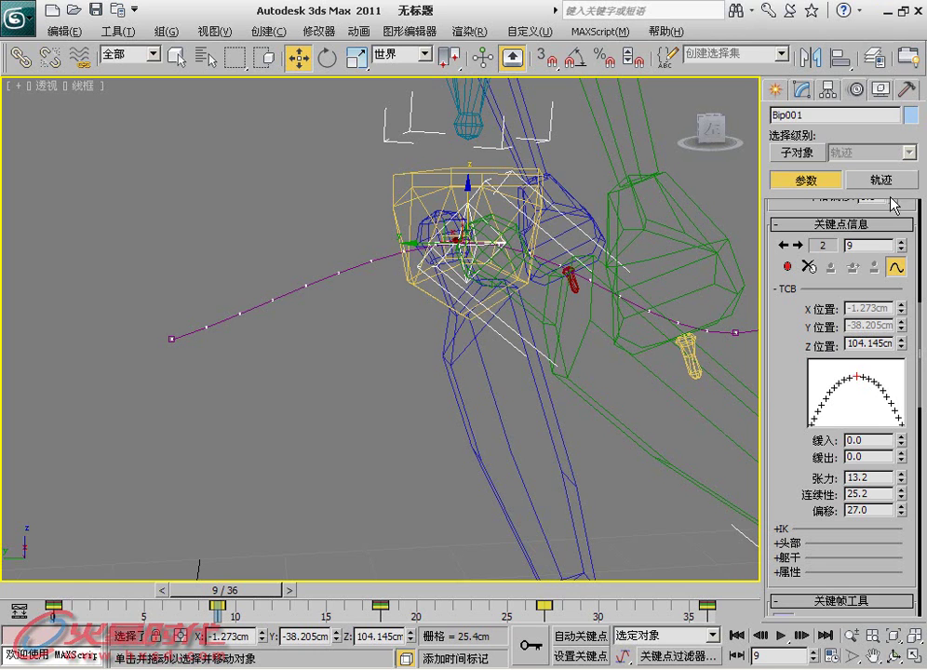
double_click(856, 510)
type("25")
key("Return")
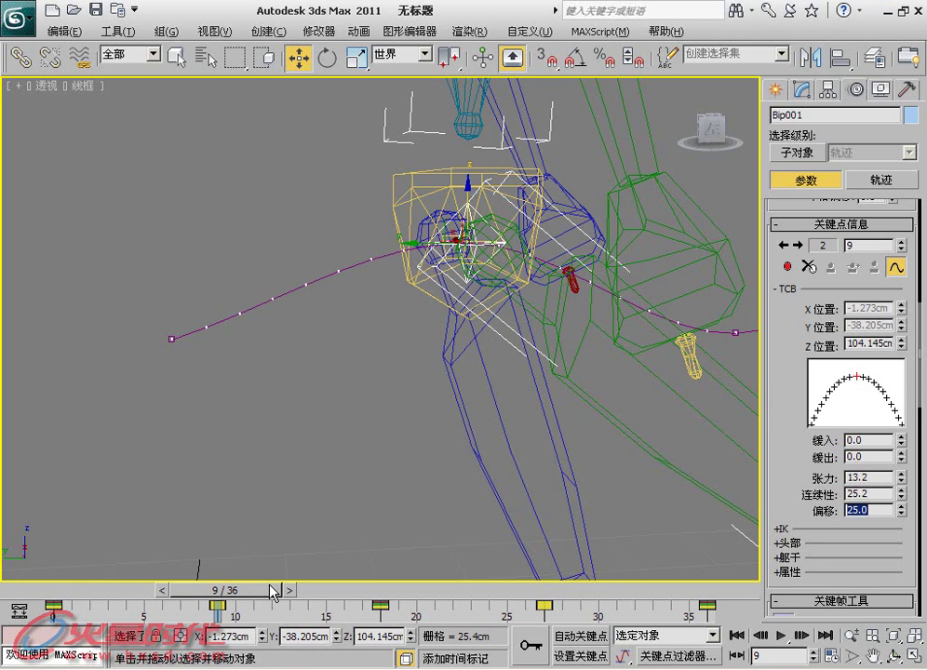
mouse_move(273, 592)
left_mouse_down()
mouse_move(74, 596)
mouse_move(226, 592)
left_mouse_up()
key("w")
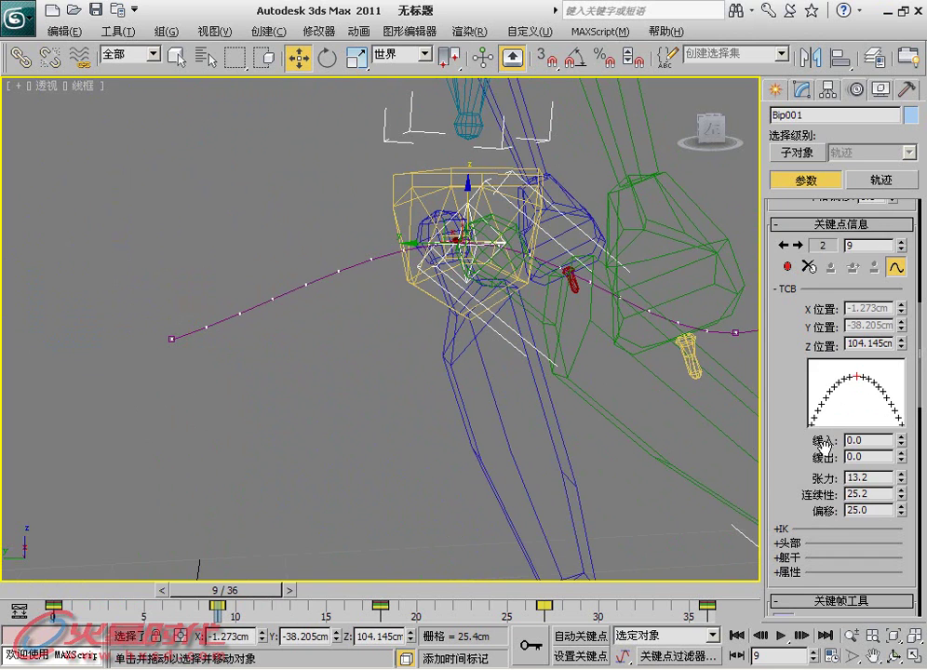
left_click_drag(828, 447, 852, 389)
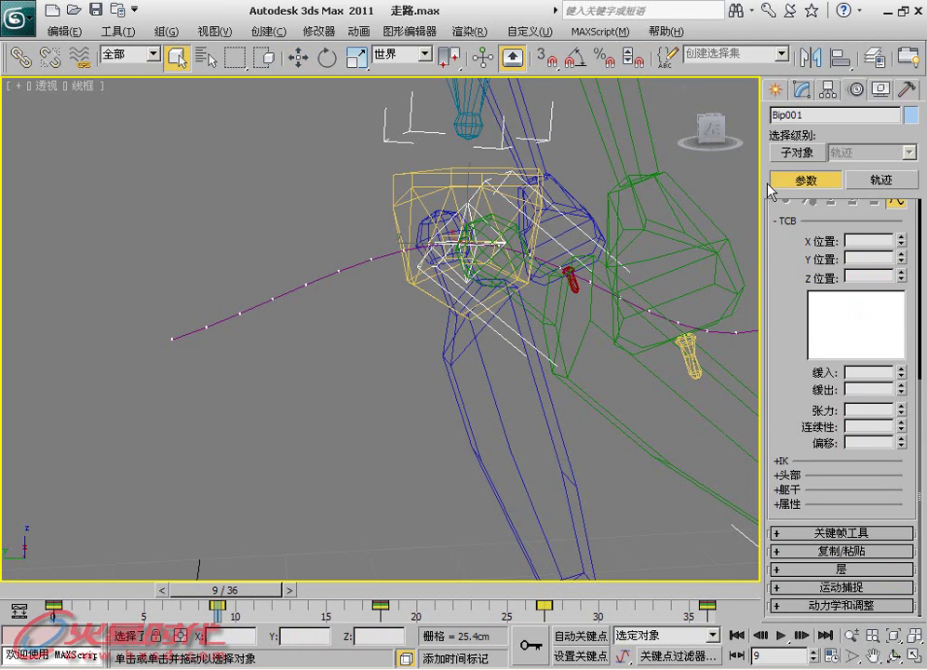
Expand the +IK section of Key Info to reveal IK Blend and Ankle Tension.
scroll(781, 276, "up", 3)
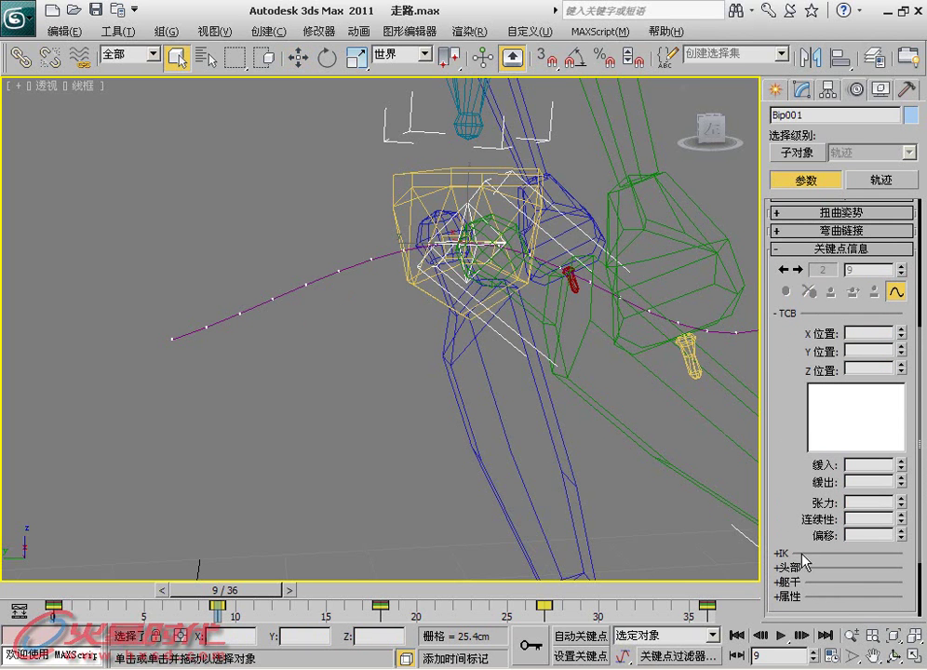
scroll(800, 503, "down", 3)
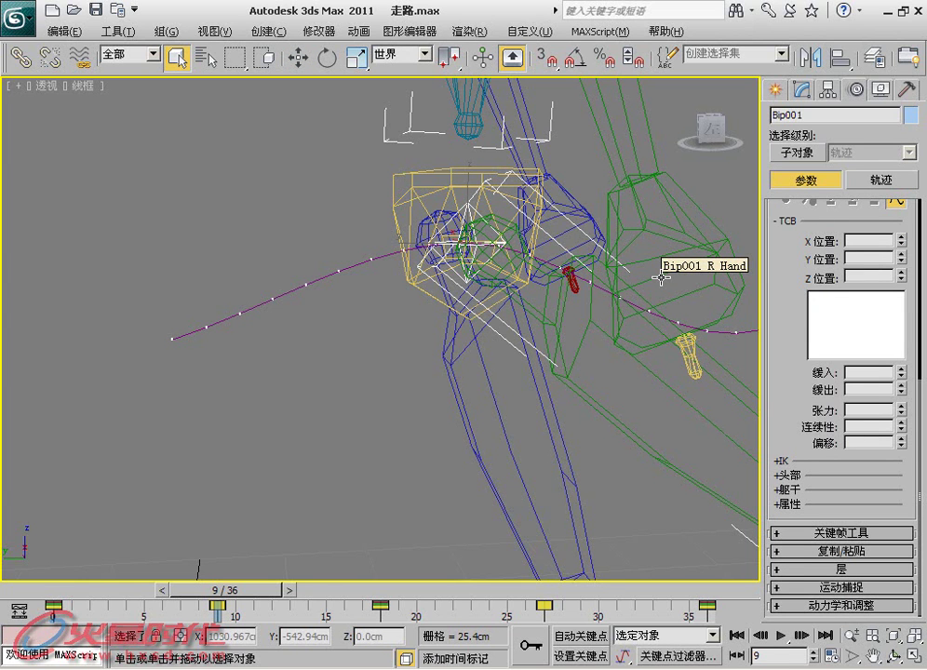
left_click(784, 461)
scroll(800, 433, "down", 3)
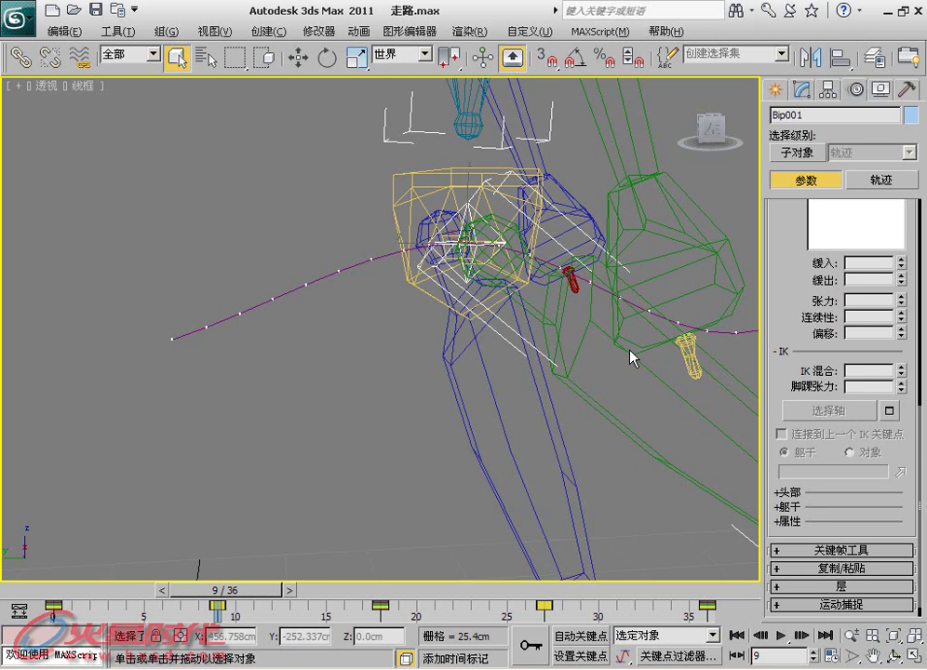
Select Bip001 L Foot at frame 0, showing IK Blend 1.0 and Ankle Tension 0.0.
scroll(584, 451, "down", 5)
scroll(577, 393, "down", 1)
scroll(441, 455, "up", 6)
mouse_move(441, 455)
middle_mouse_down()
mouse_move(352, 285)
mouse_move(357, 268)
middle_mouse_up()
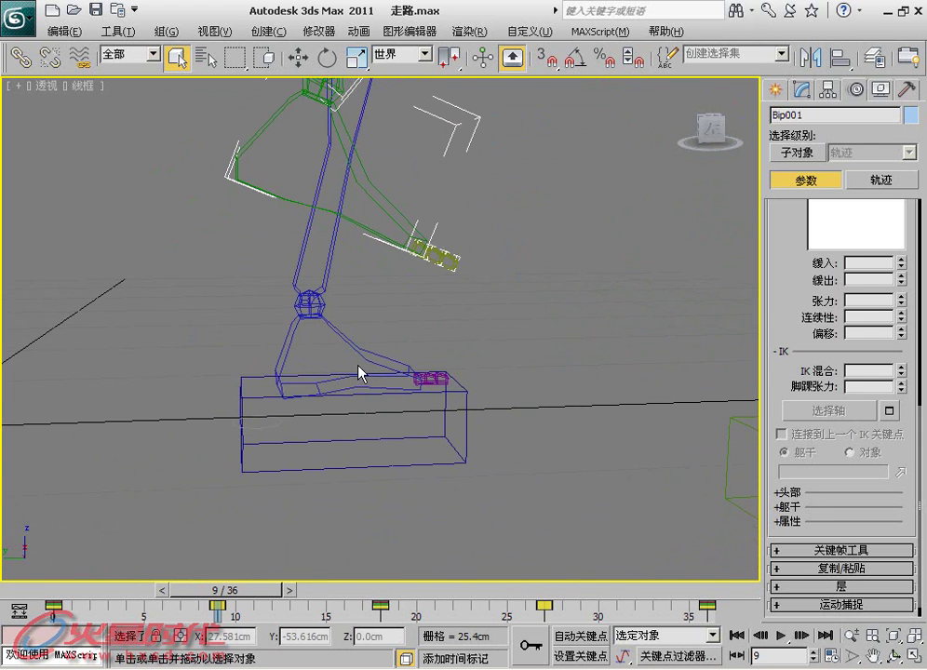
left_click(357, 352)
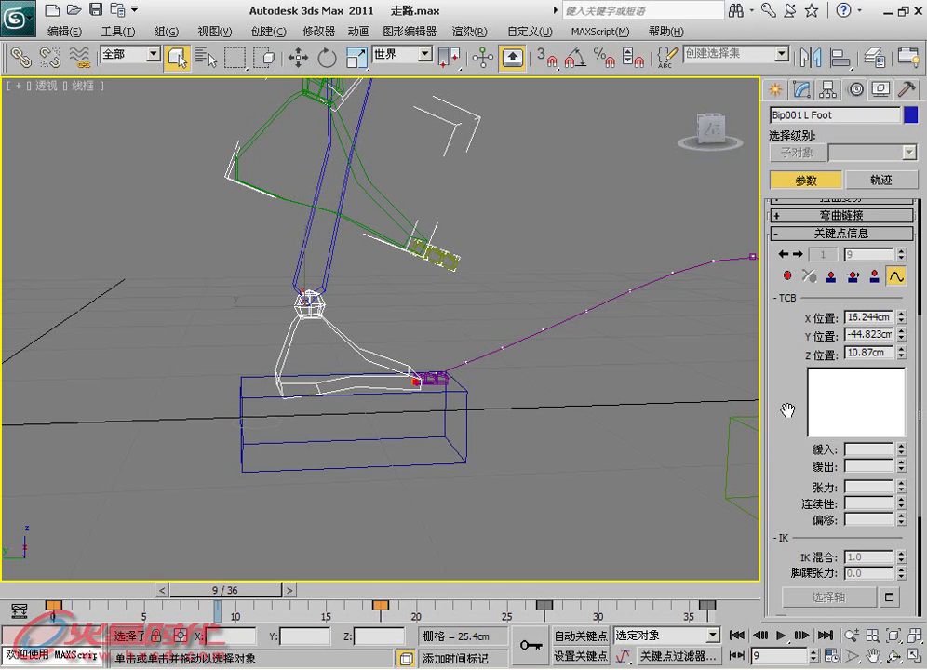
scroll(786, 407, "down", 1)
scroll(786, 410, "down", 4)
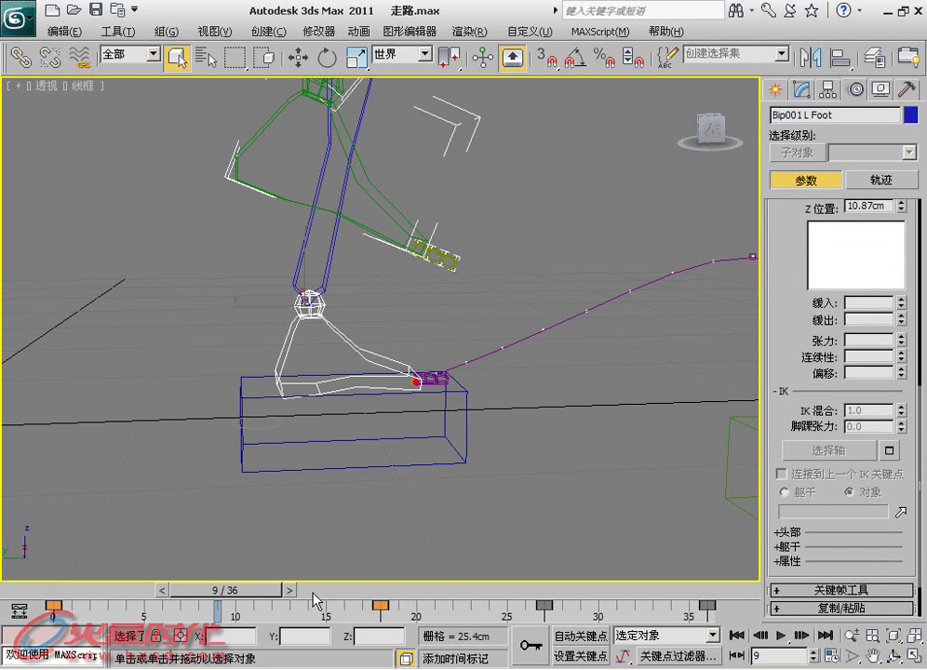
left_click_drag(277, 600, 121, 600)
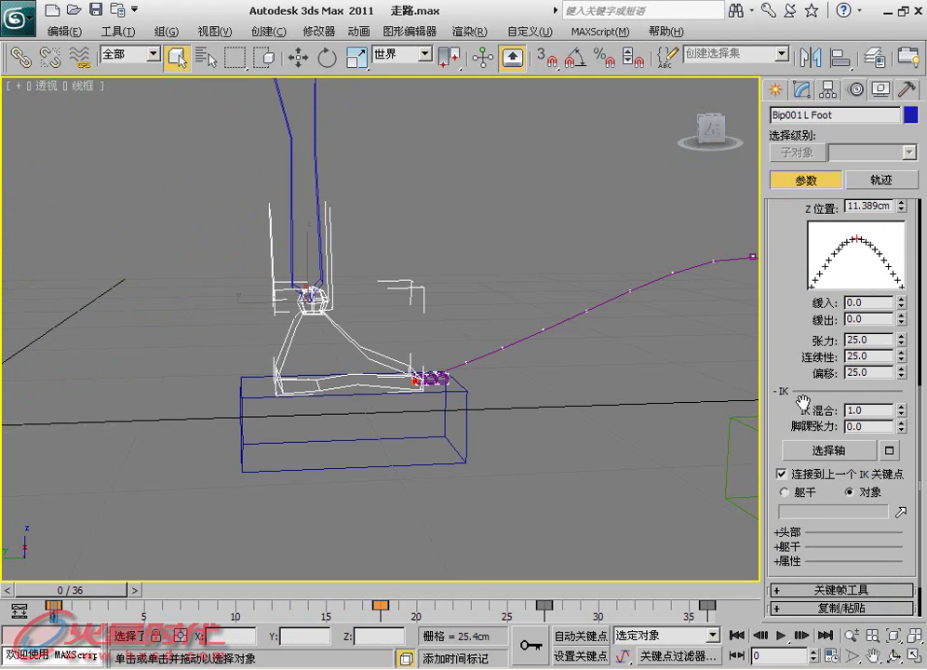
scroll(408, 322, "down", 2)
scroll(418, 364, "down", 3)
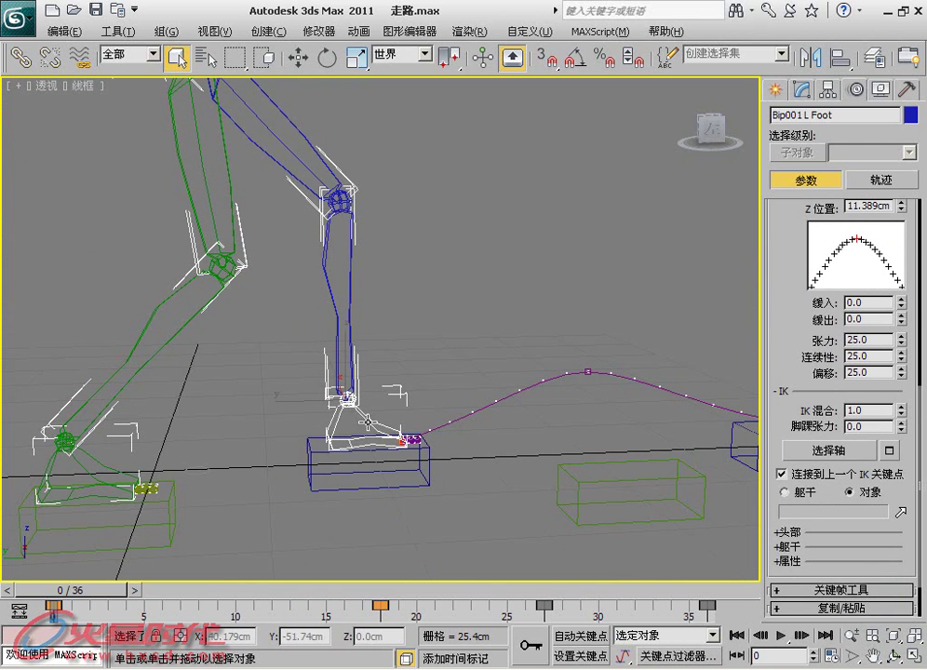
Set the left foot's frame-0 IK Blend to 0.0 and scrub through frames 9–16 to check.
mouse_move(107, 590)
left_mouse_down()
mouse_move(397, 592)
mouse_move(91, 594)
left_mouse_up()
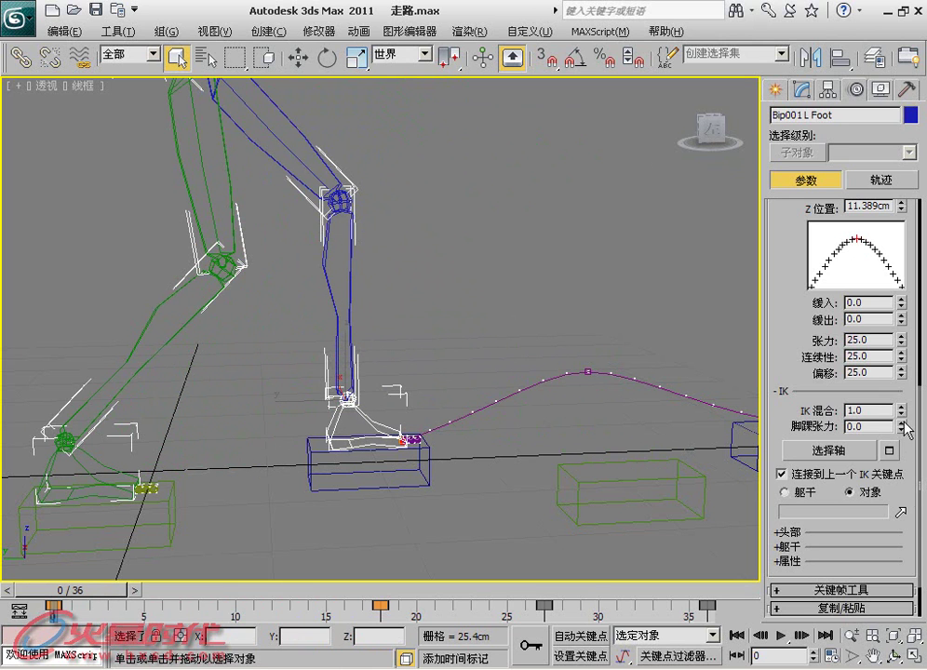
left_click_drag(903, 409, 907, 540)
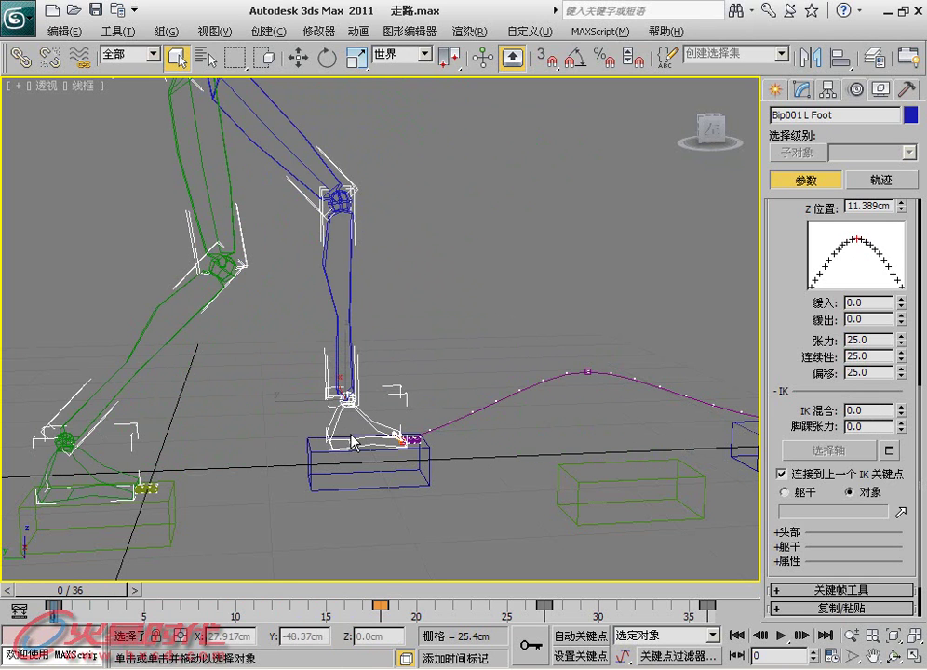
mouse_move(112, 598)
left_mouse_down()
mouse_move(268, 599)
mouse_move(233, 598)
left_mouse_up()
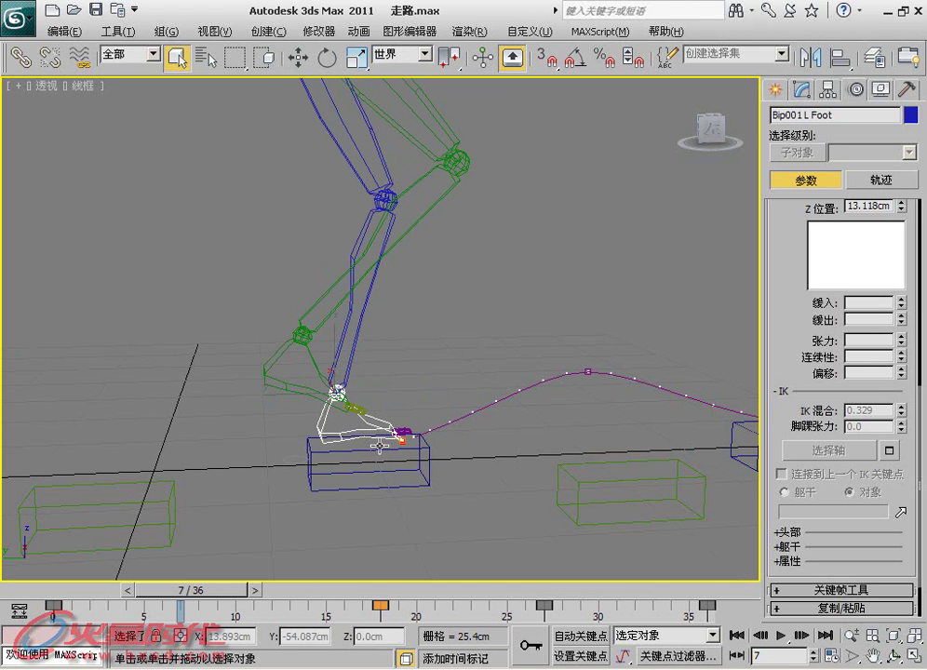
mouse_move(216, 590)
left_mouse_down()
mouse_move(376, 601)
mouse_move(56, 601)
left_mouse_up()
key("q")
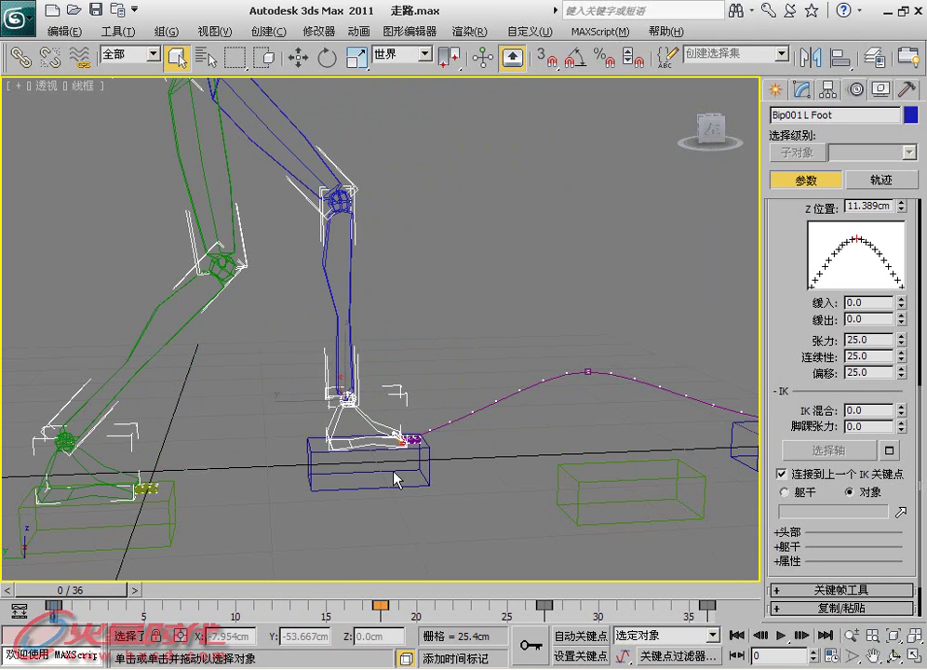
double_click(870, 410)
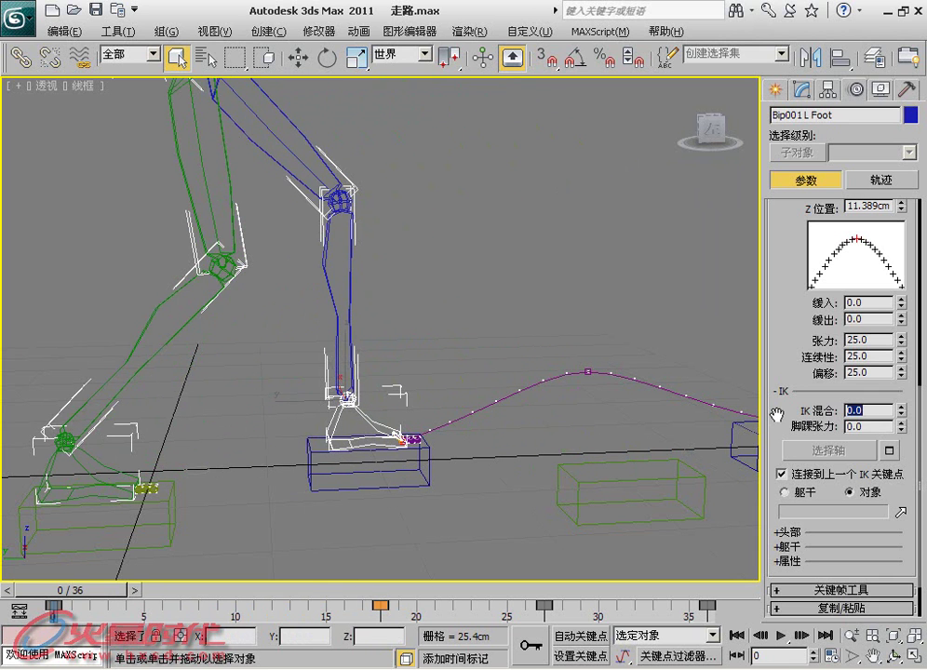
type("0.5")
key("Return")
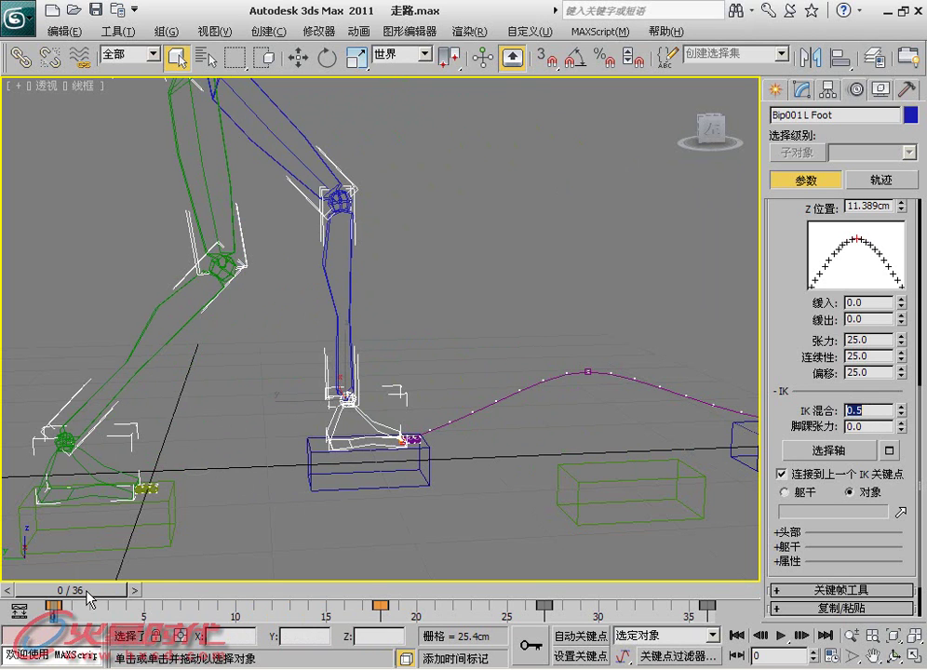
left_click_drag(90, 597, 214, 596)
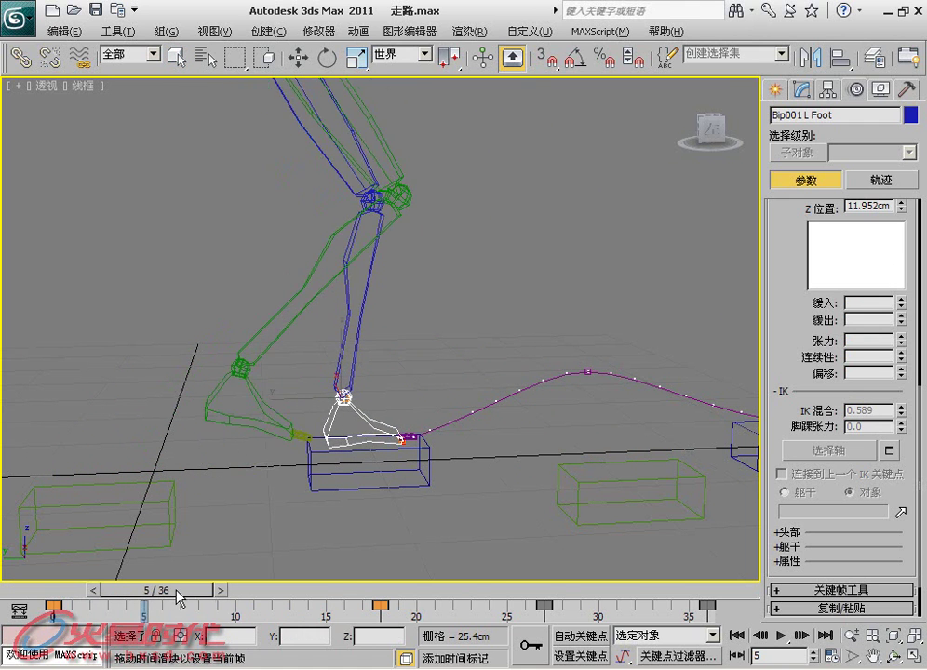
mouse_move(214, 597)
left_mouse_down()
mouse_move(233, 597)
mouse_move(186, 596)
left_mouse_up()
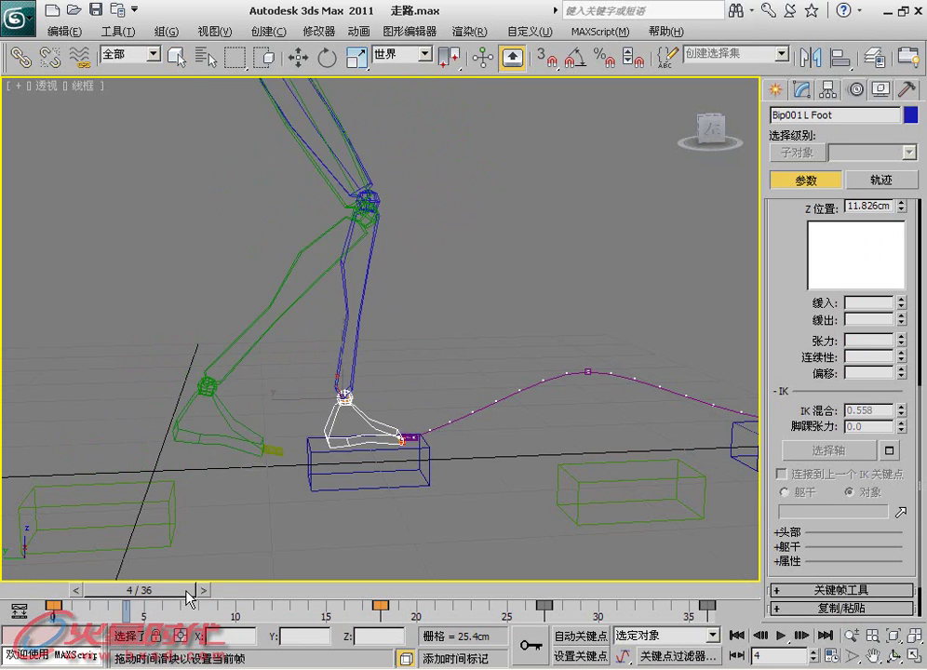
left_click_drag(187, 596, 130, 596)
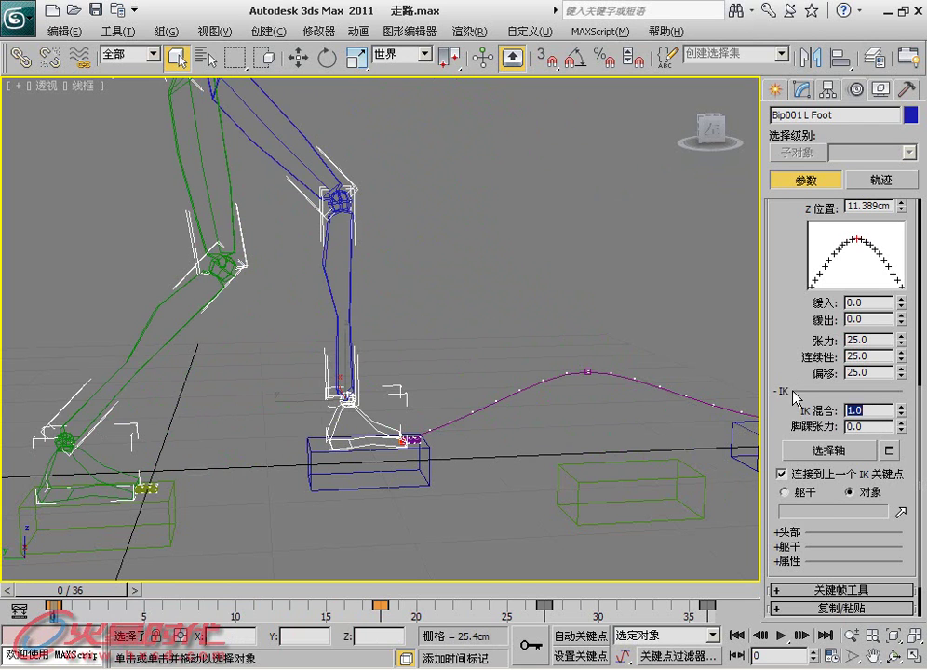
Expand the Head rollout to reveal the head's look-at target settings.
scroll(798, 475, "down", 2)
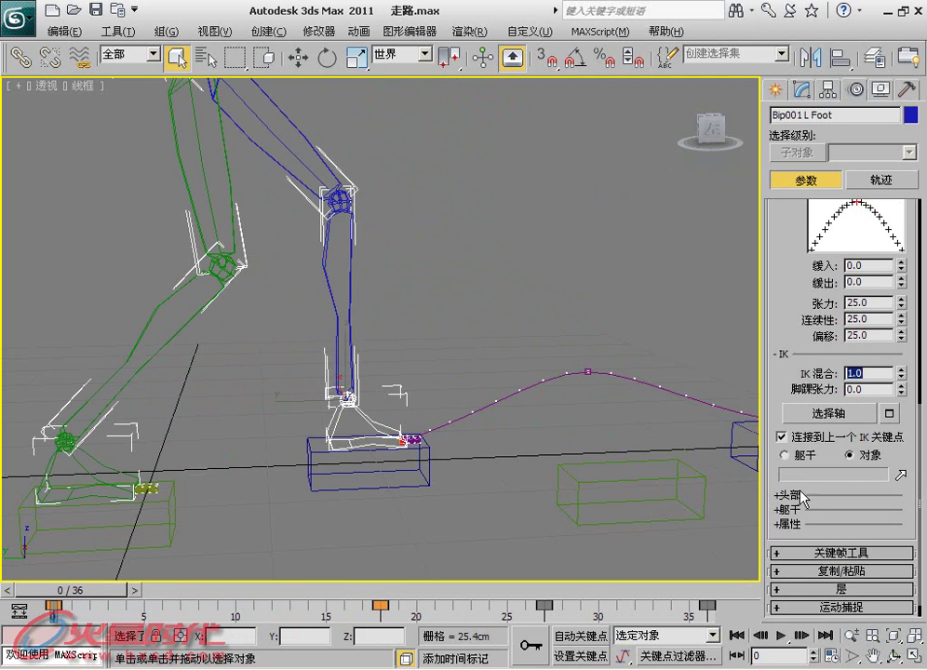
left_click(794, 495)
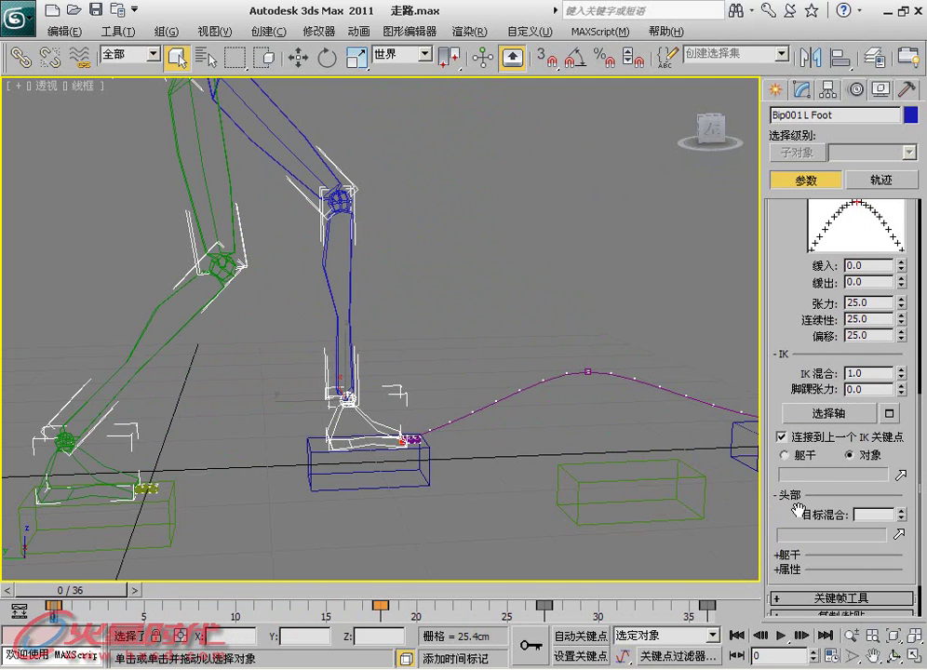
left_click_drag(795, 496, 813, 428)
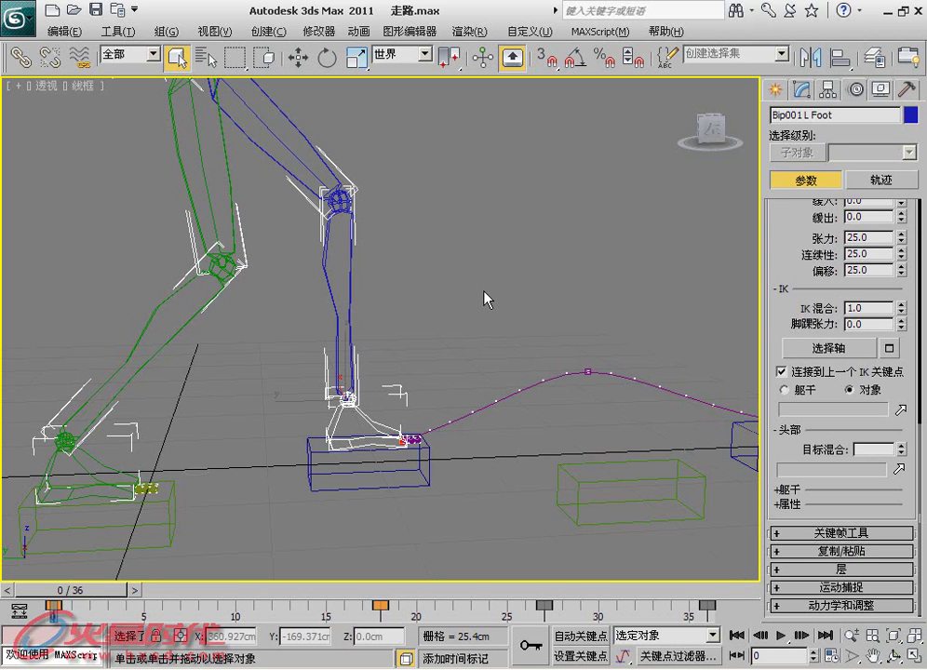
Zoom out to frame the whole walking biped and show the Create panel's Helpers category.
scroll(472, 298, "down", 3)
scroll(452, 343, "down", 4)
middle_click_drag(451, 306, 435, 372)
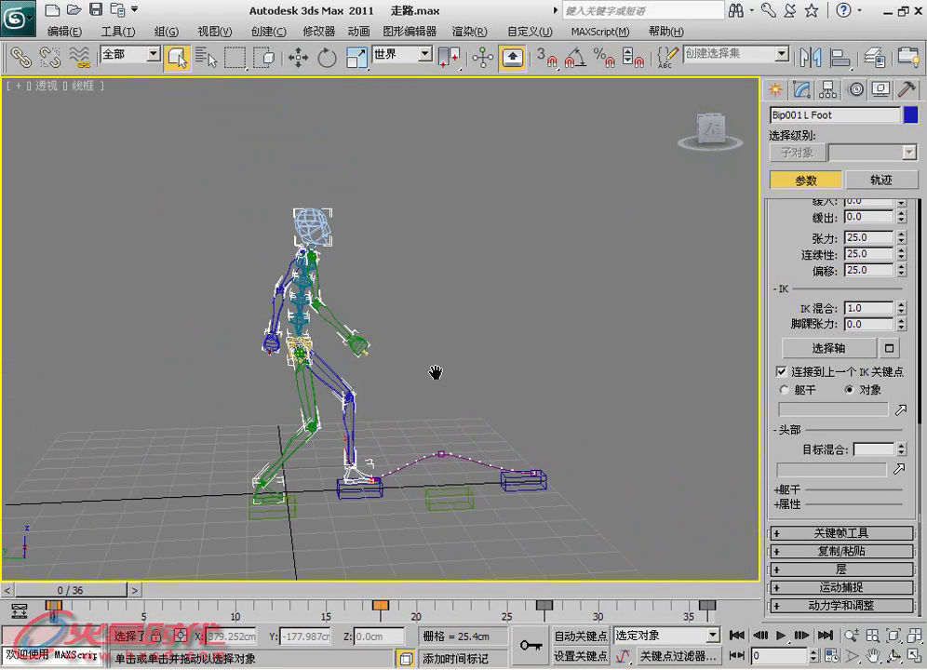
left_click(773, 89)
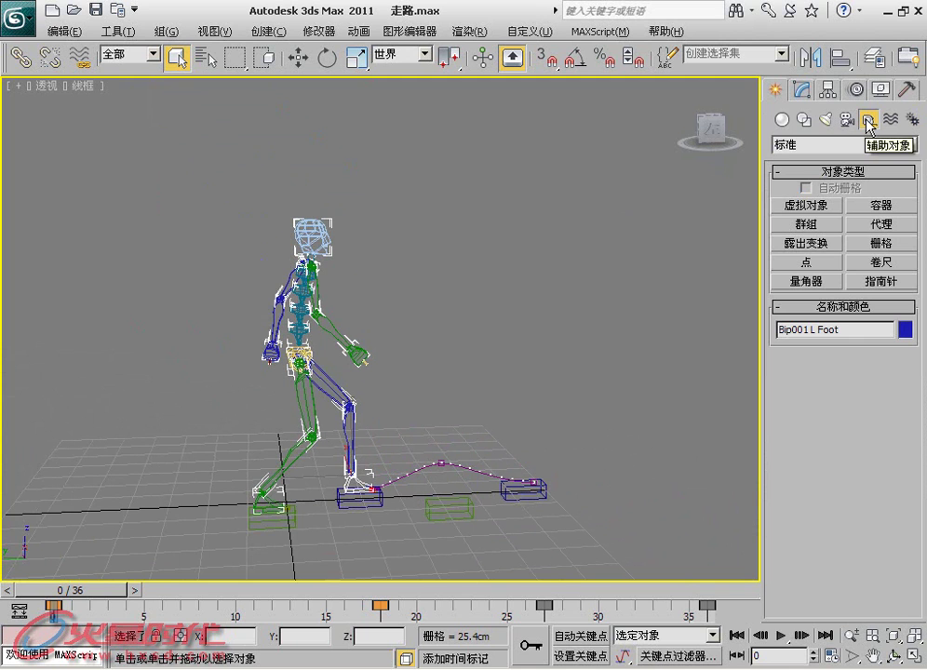
Create a Dummy helper beside the footsteps and raise it along Z to head height.
left_click(814, 205)
left_click_drag(462, 500, 471, 485)
right_click(472, 484)
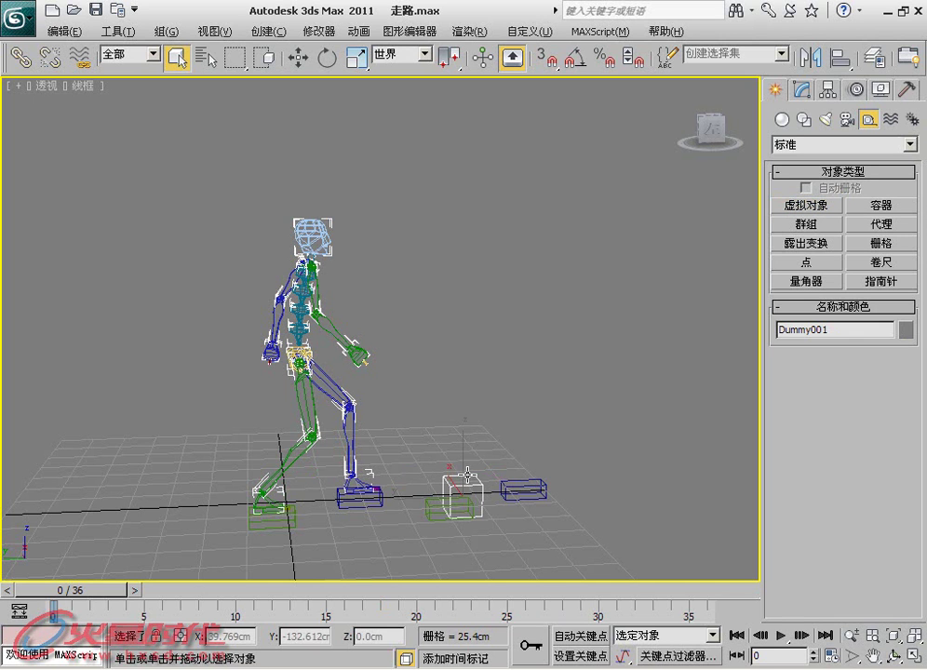
key("w")
left_click_drag(466, 477, 466, 199)
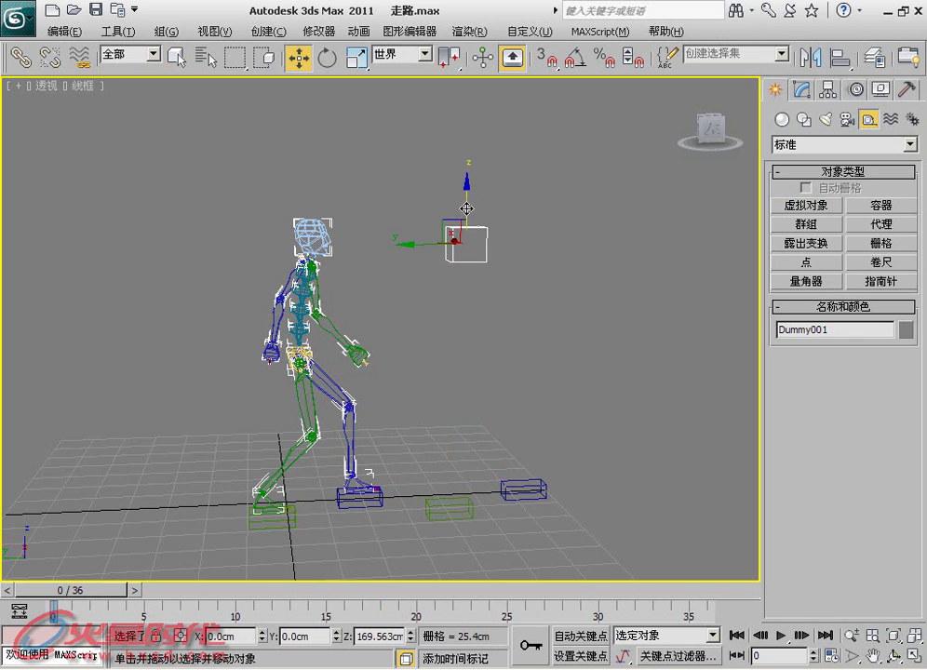
Select Bip001 Head and show its settings in the Motion panel.
left_click(321, 227)
left_click(856, 90)
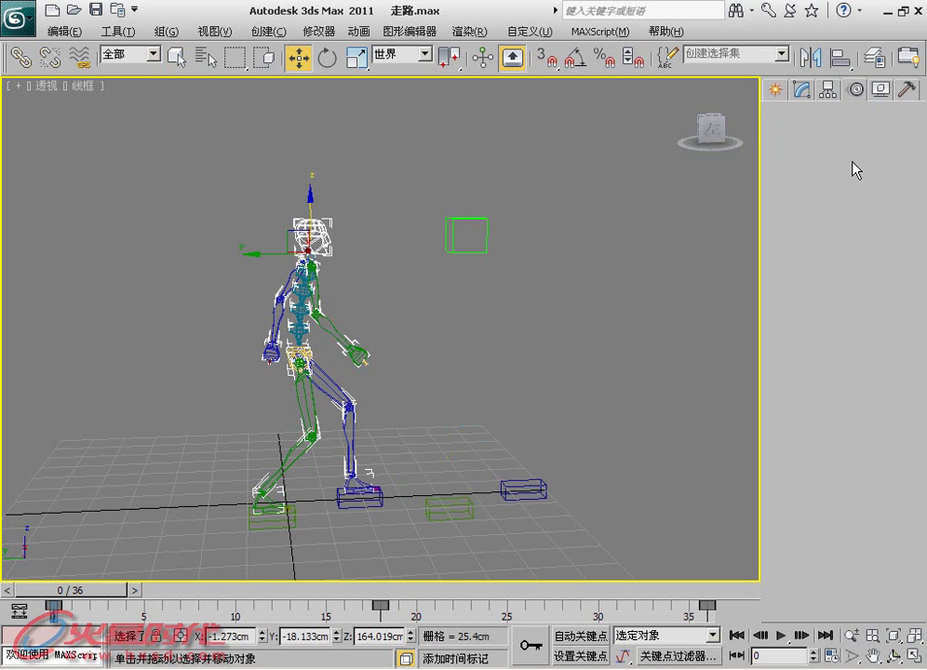
mouse_move(794, 234)
left_mouse_down()
mouse_move(794, 314)
mouse_move(794, 231)
left_mouse_up()
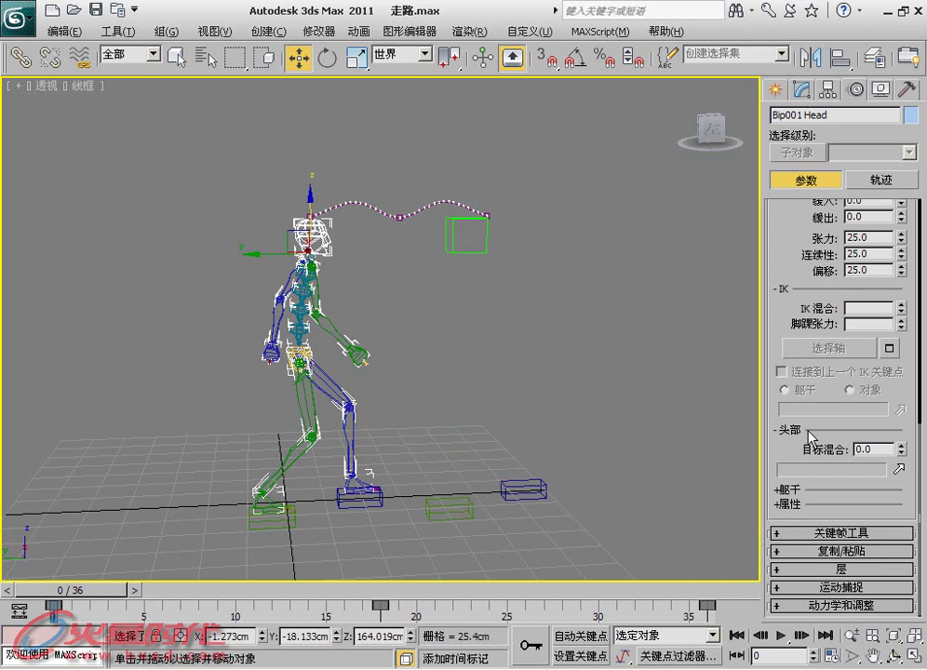
Pick Dummy001 as the look-at target in Bip001 Head's Head rollout.
left_click(900, 470)
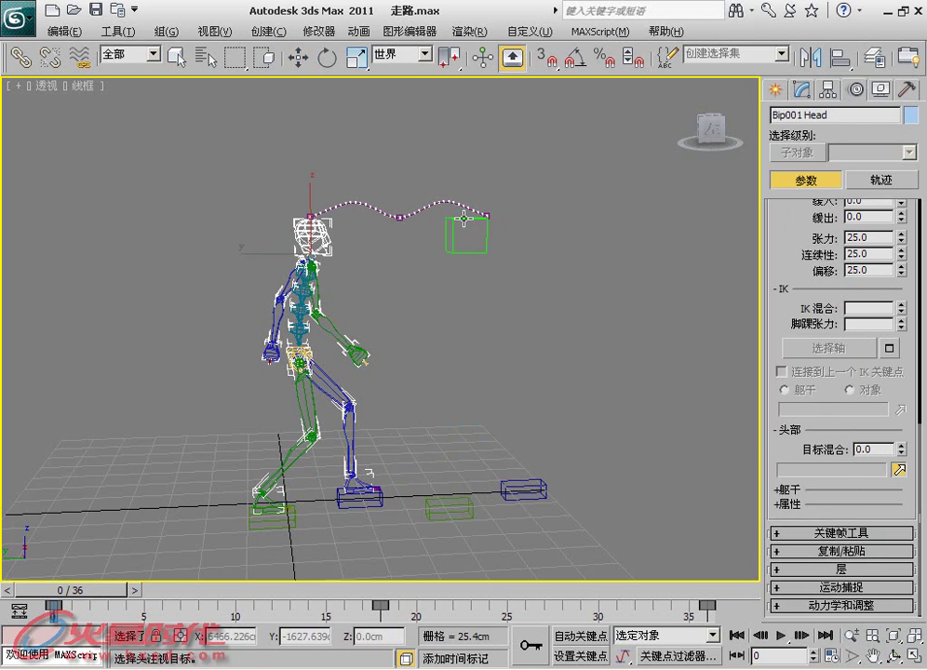
left_click(487, 236)
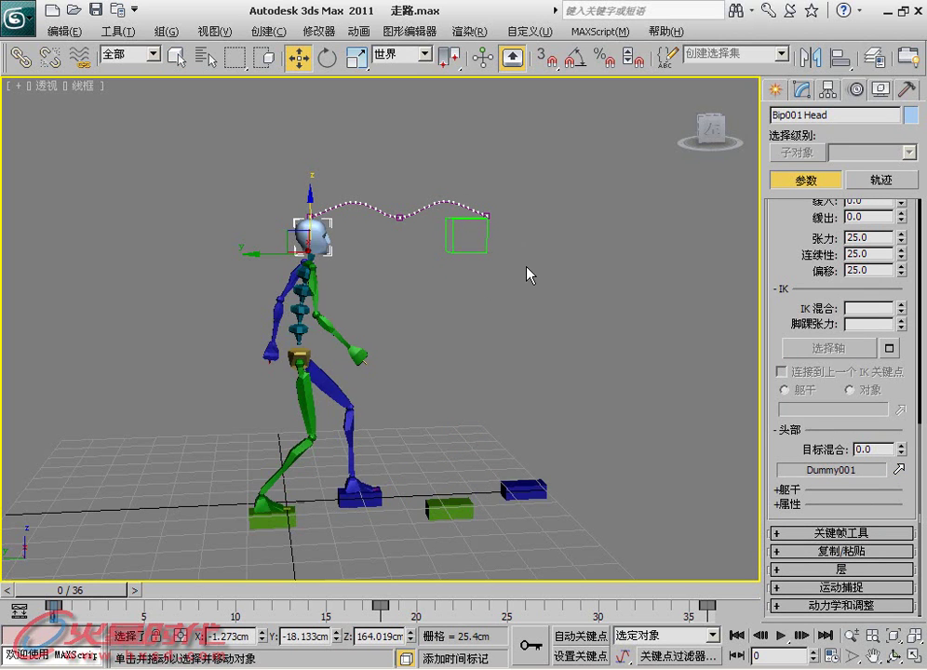
middle_click_drag(527, 274, 480, 303, "alt")
scroll(473, 298, "up", 3)
scroll(503, 309, "up", 2)
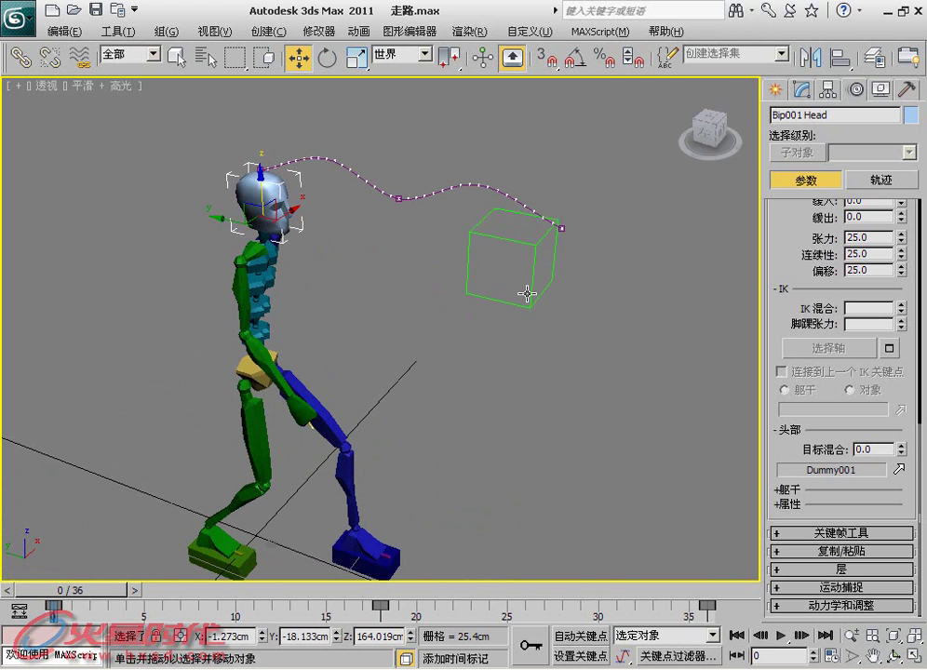
Select Dummy001 and shift it sideways along X near head height.
left_click(530, 277)
middle_click_drag(496, 299, 490, 314, "alt")
middle_click_drag(505, 255, 521, 263, "alt")
mouse_move(536, 228)
left_mouse_down()
mouse_move(596, 154)
mouse_move(419, 307)
mouse_move(596, 154)
mouse_move(431, 297)
mouse_move(563, 202)
left_mouse_up()
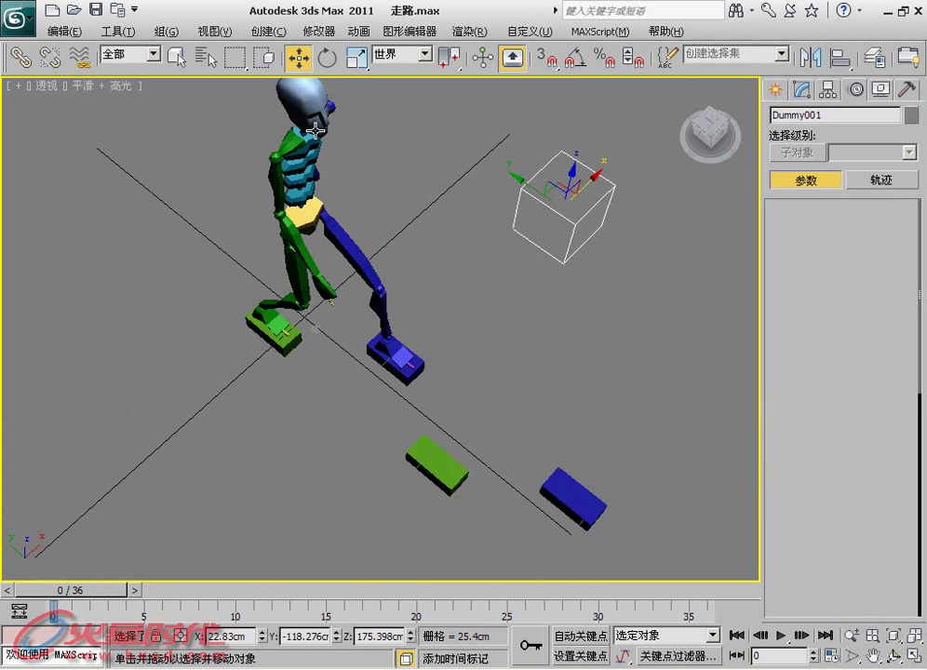
Raise Bip001 Head's Target Blend to 1.0, then drag Dummy001 down onto the blue foot.
left_click(328, 99)
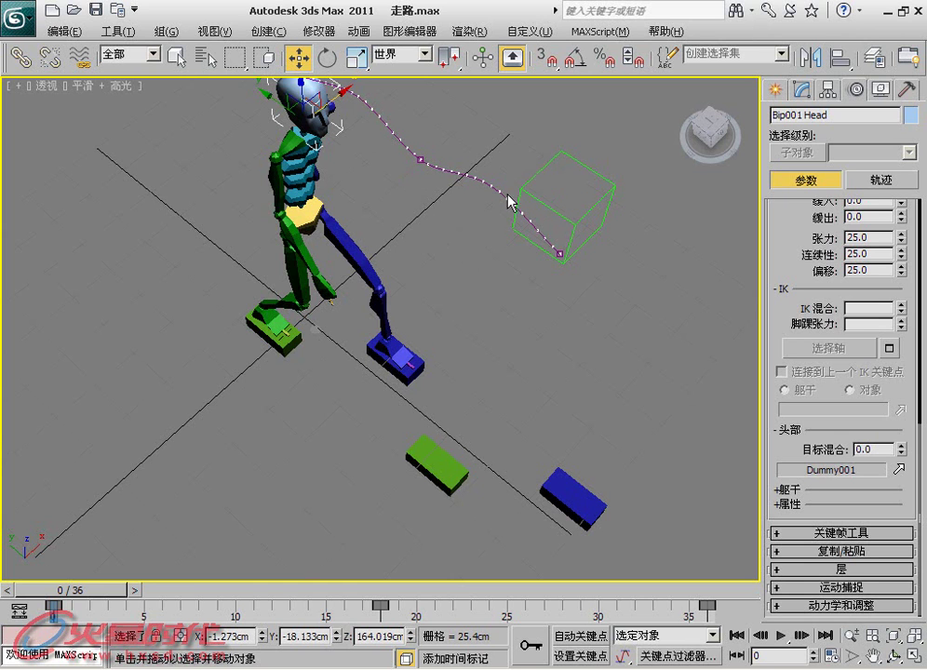
left_click_drag(901, 446, 901, 400)
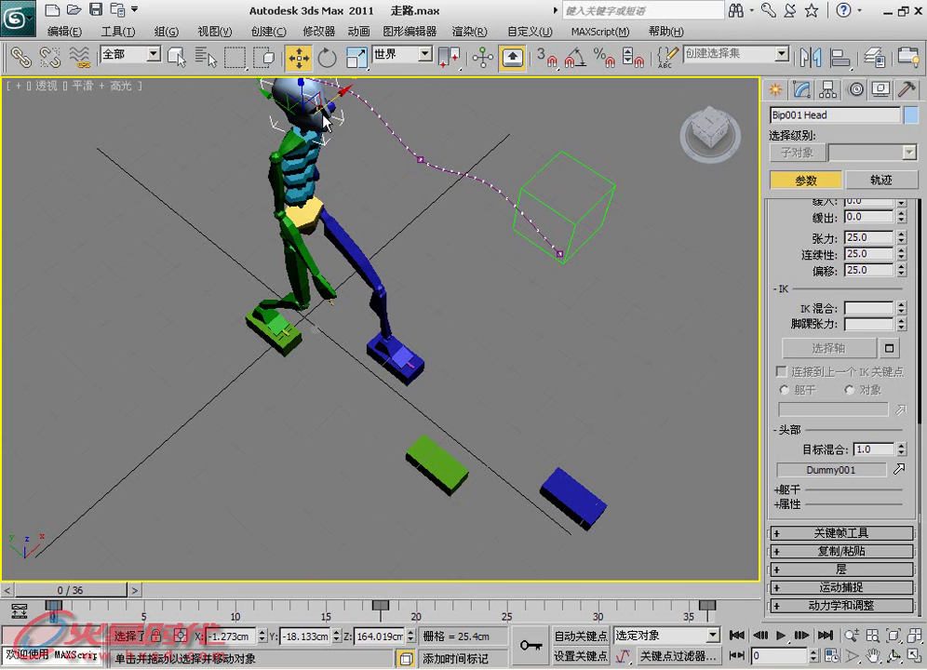
left_click(589, 183)
mouse_move(600, 172)
left_mouse_down()
mouse_move(460, 267)
mouse_move(279, 347)
mouse_move(641, 83)
mouse_move(548, 159)
mouse_move(320, 295)
mouse_move(596, 145)
mouse_move(523, 168)
mouse_move(383, 343)
left_mouse_up()
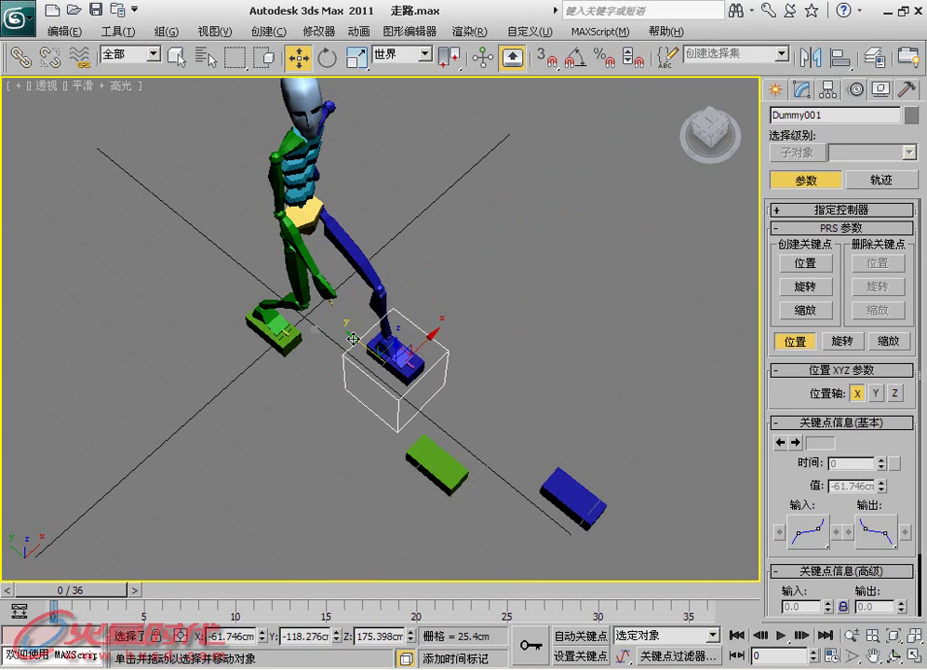
left_click(314, 131)
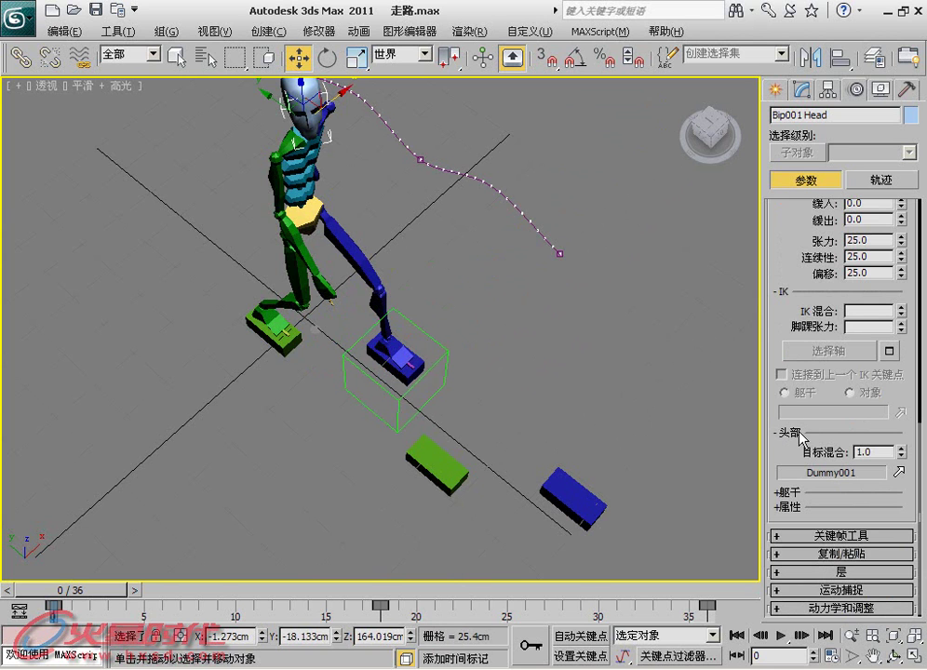
left_click_drag(790, 439, 802, 437)
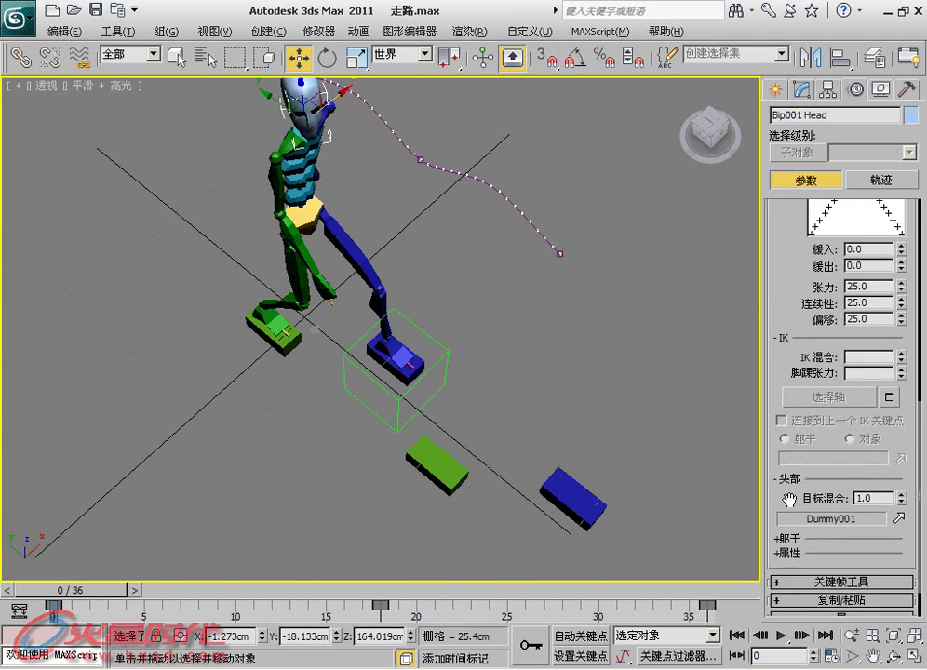
left_click_drag(792, 259, 797, 534)
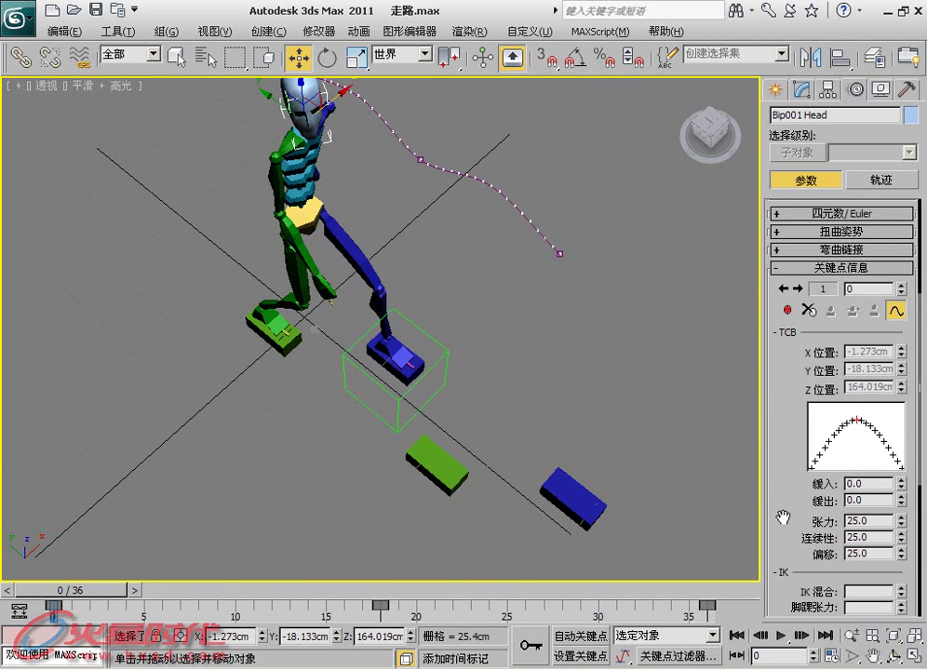
left_click_drag(782, 406, 782, 269)
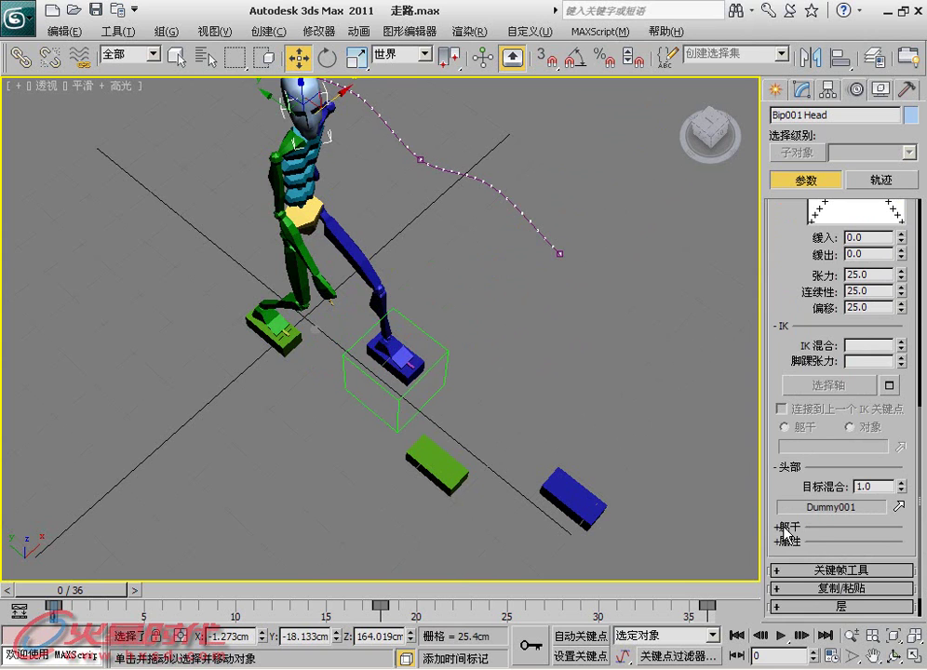